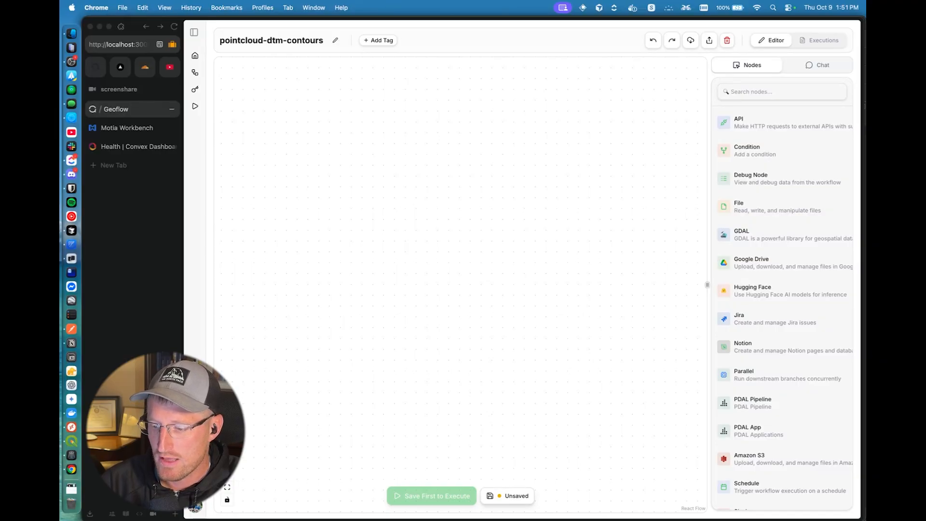
click(744, 236)
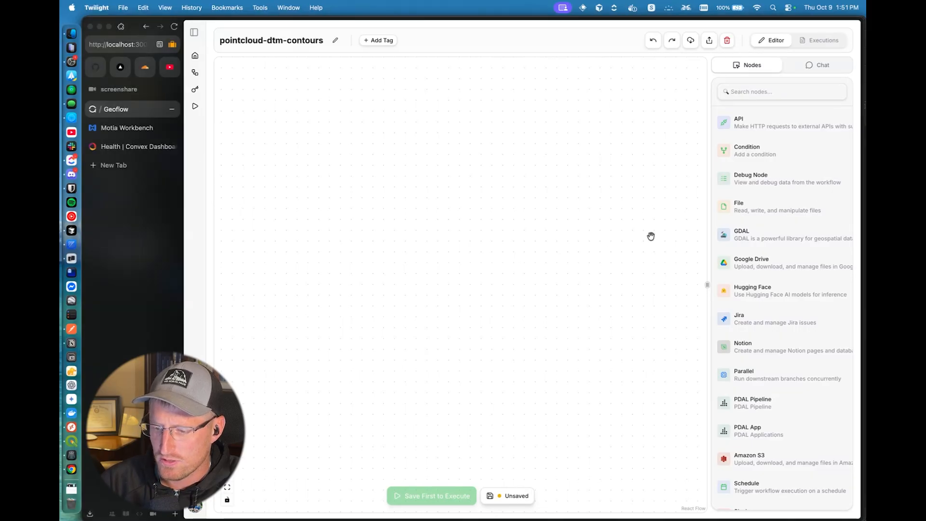
drag(723, 234, 444, 264)
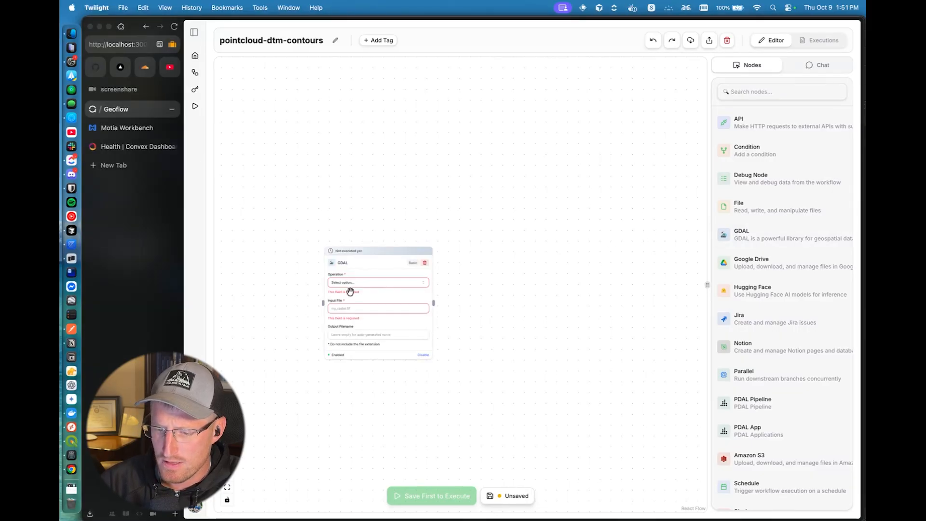
scroll(350, 292, up, 5)
drag(519, 277, 572, 262)
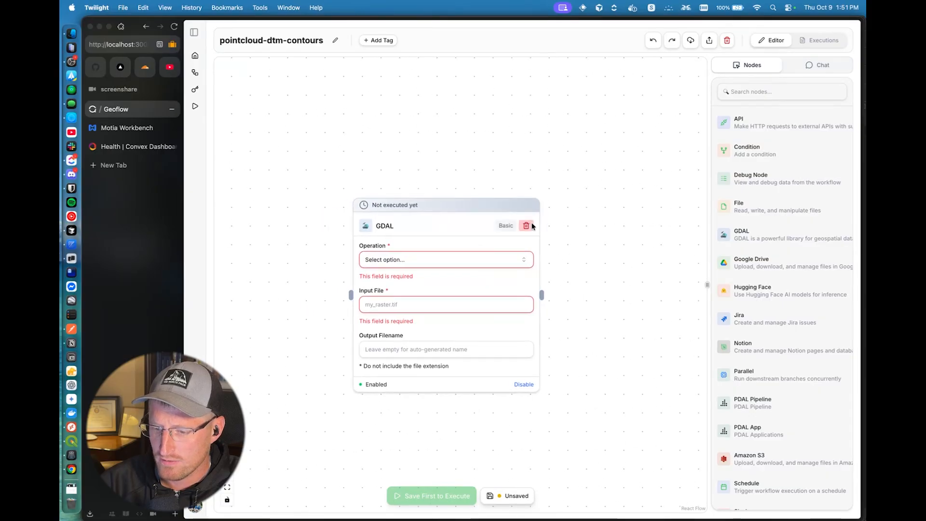
click(527, 226)
Add a PDAL Pipeline node to the workflow and place it near the middle of the canvas
click(764, 405)
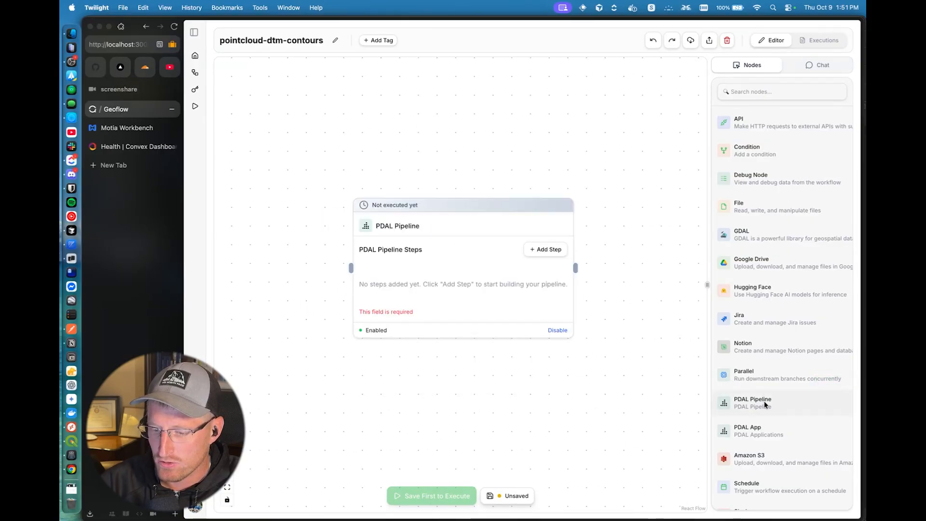
scroll(446, 235, down, 3)
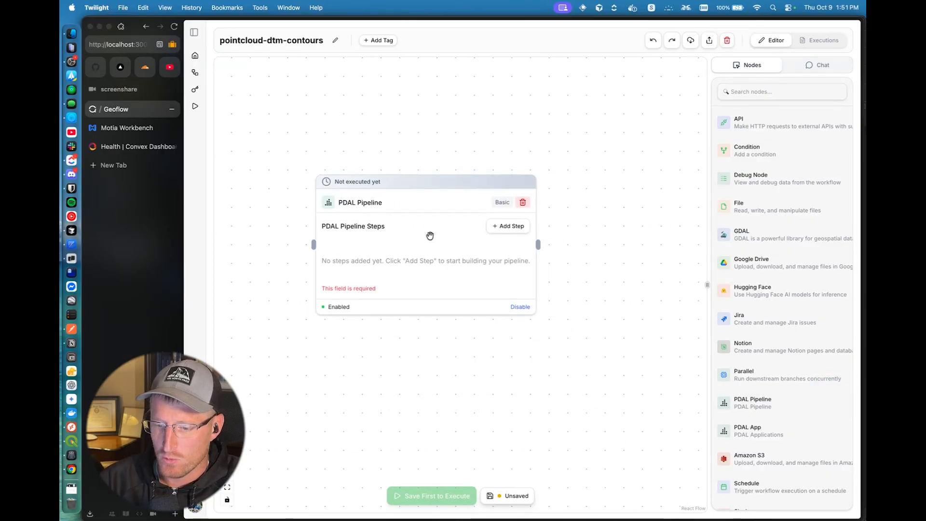
drag(383, 370, 394, 384)
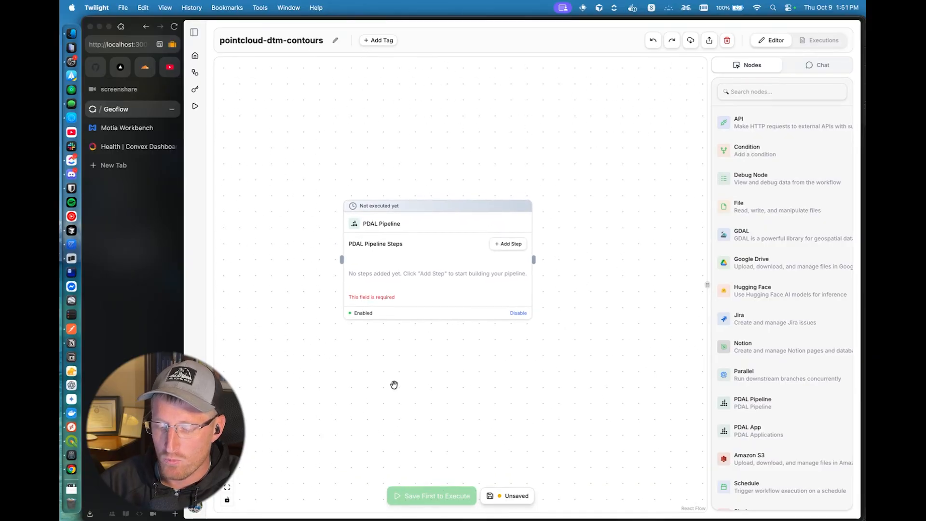
drag(444, 252, 344, 256)
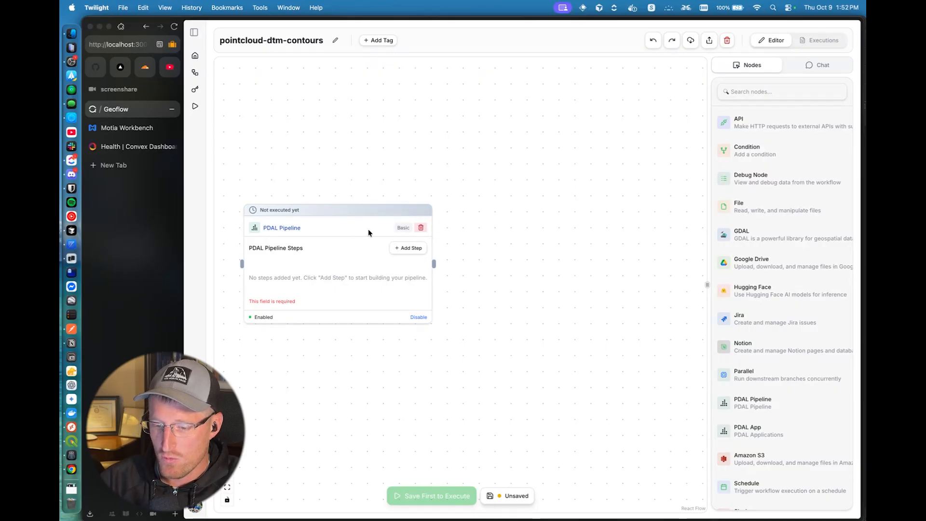
drag(362, 233, 479, 234)
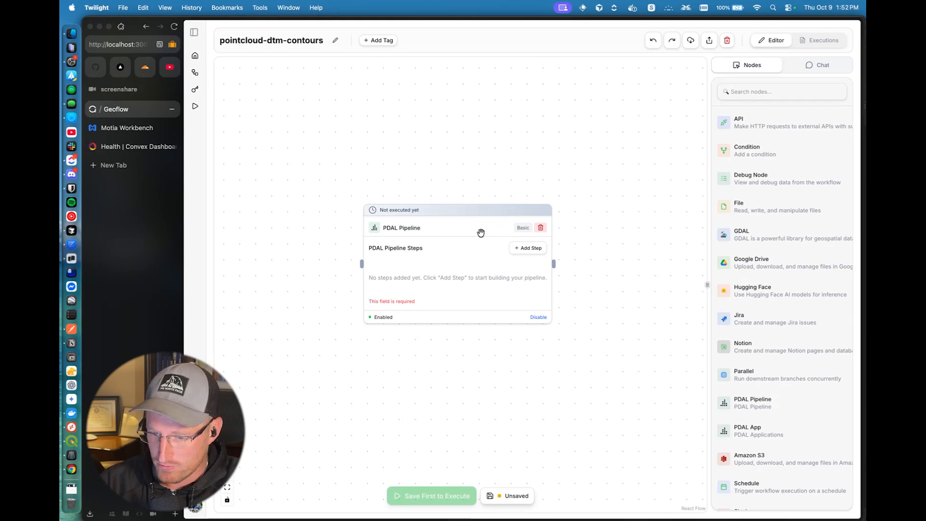
drag(480, 233, 480, 224)
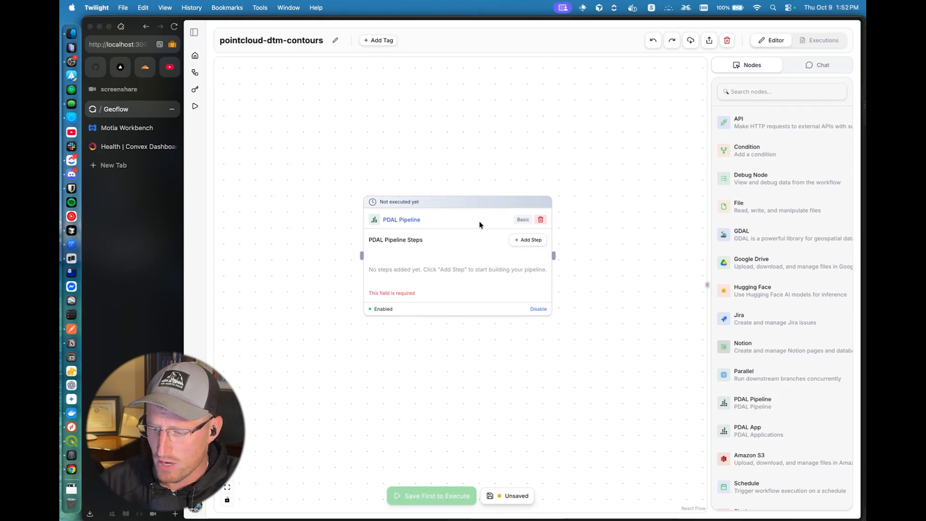
Add a Load Files step to the PDAL Pipeline node with beaches_u11_m.las from the data folder as input file
click(518, 241)
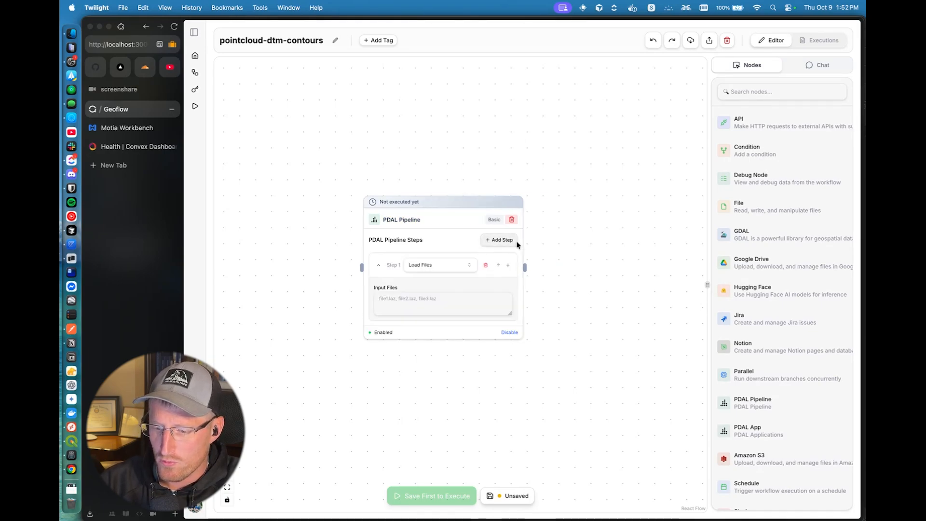
drag(465, 223, 409, 211)
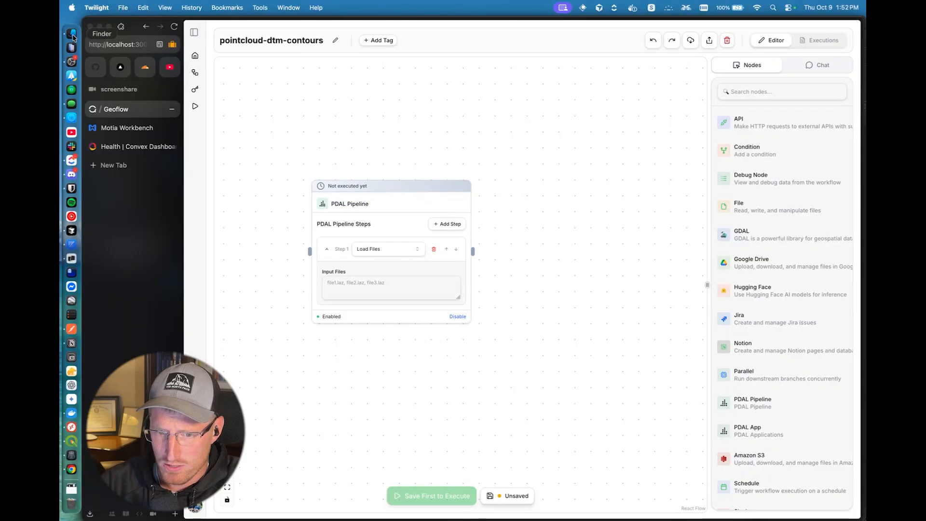
click(72, 35)
click(396, 216)
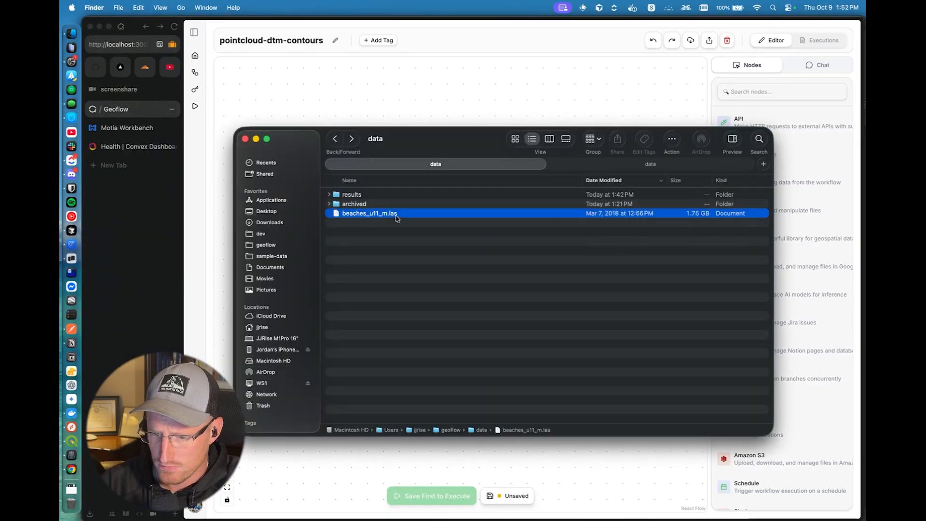
click(395, 215)
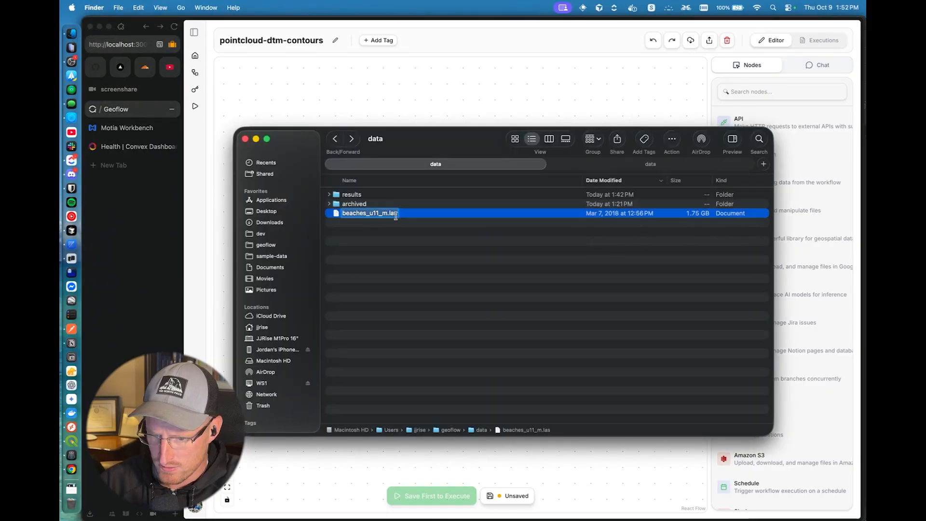
click(425, 97)
click(366, 283)
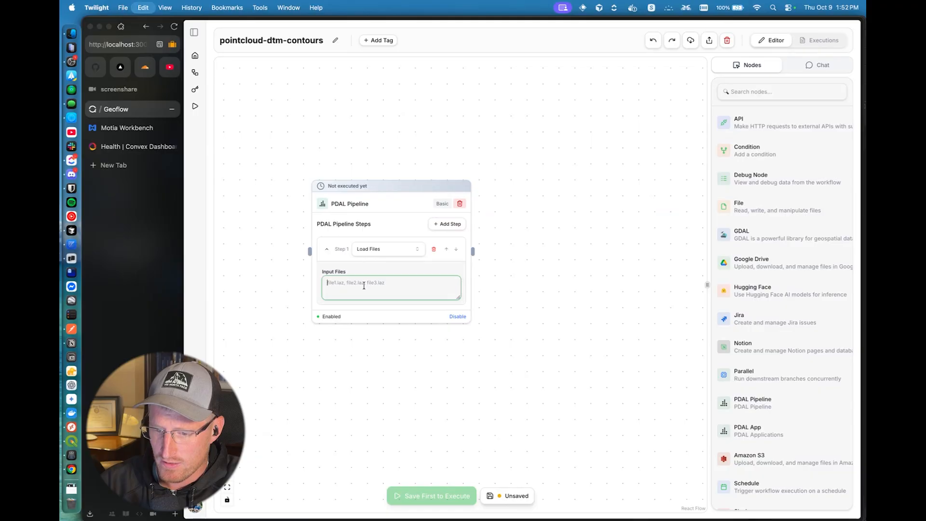
text(beaches_u11_m.las)
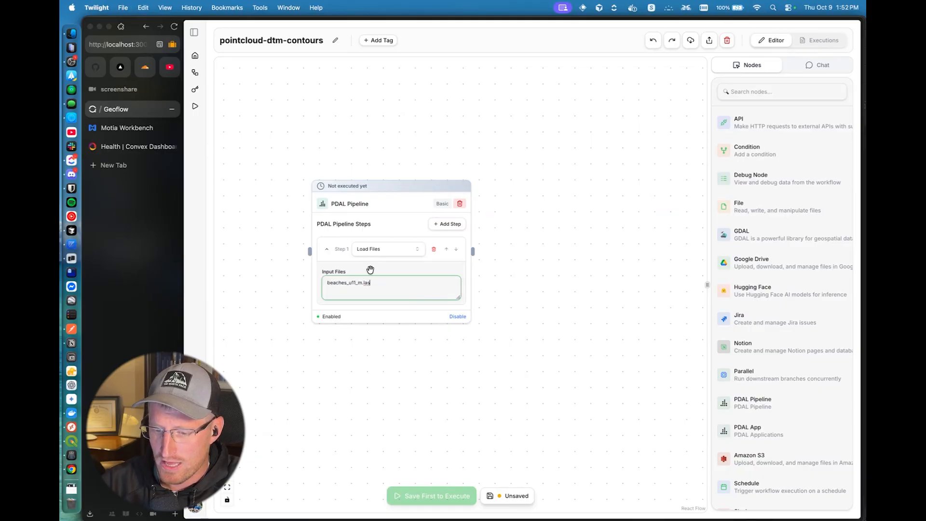
Add a Set Classification step as the second pipeline step and choose all classification codes as its source classes
click(448, 228)
drag(383, 219, 414, 171)
click(414, 282)
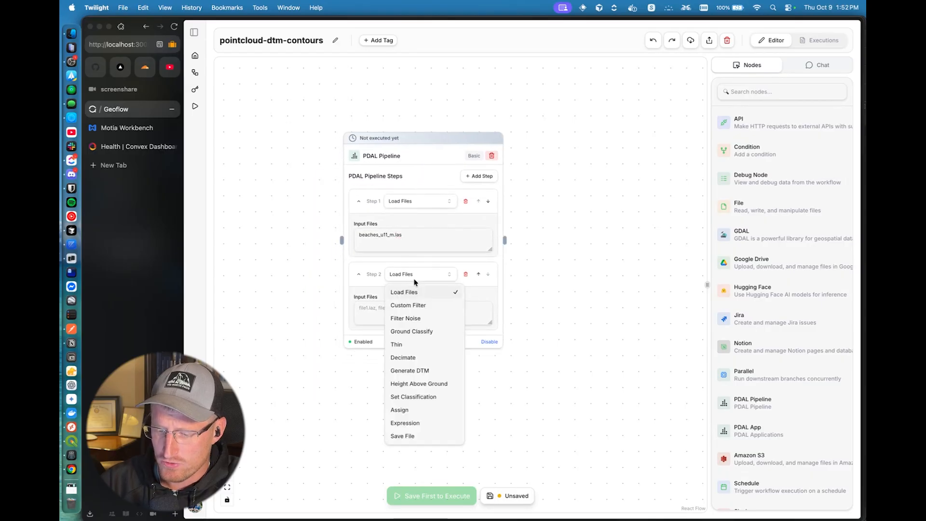
click(415, 392)
click(407, 309)
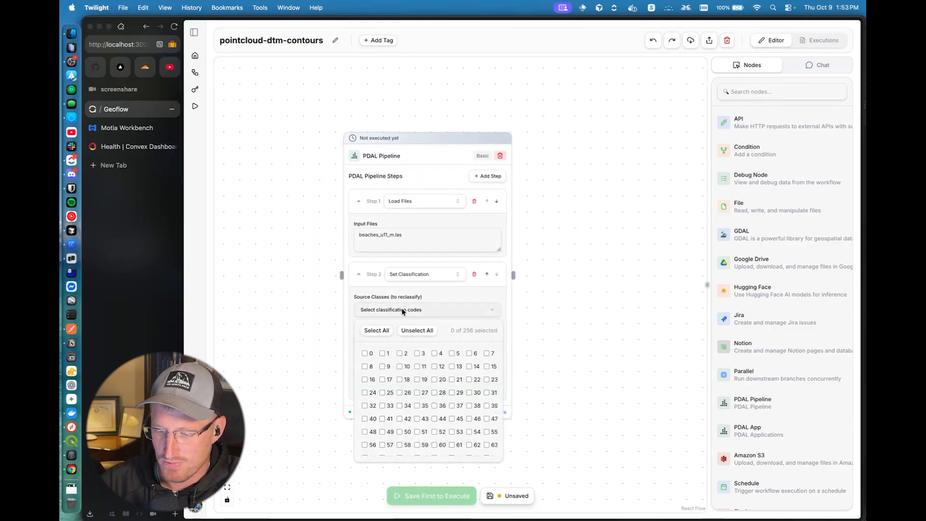
click(382, 332)
click(408, 291)
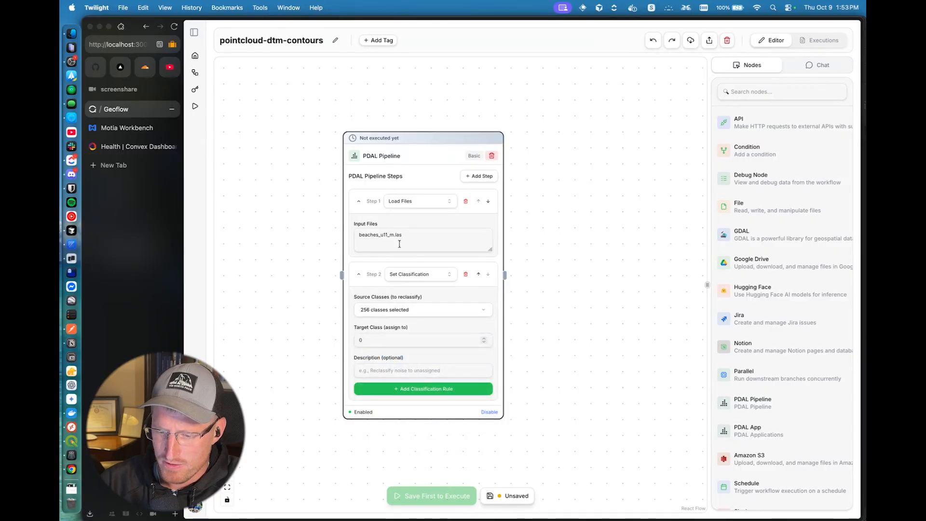
Add the classification rule with target class 0 and description "classses set 0", and collapse both pipeline steps
click(381, 370)
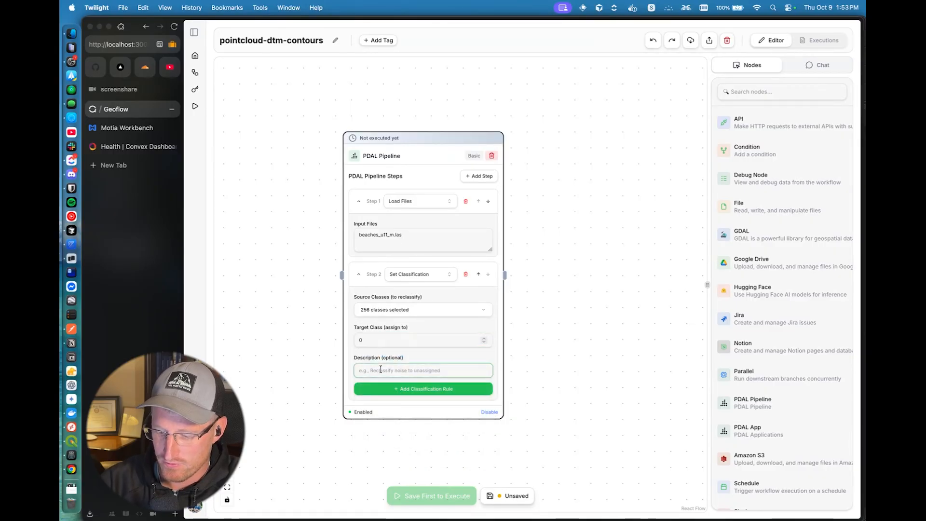
text(classses set 0)
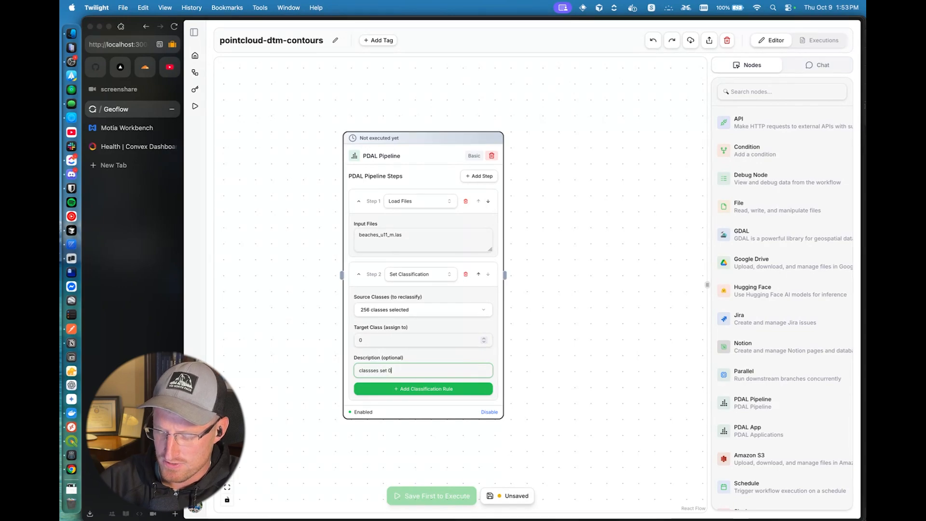
click(388, 389)
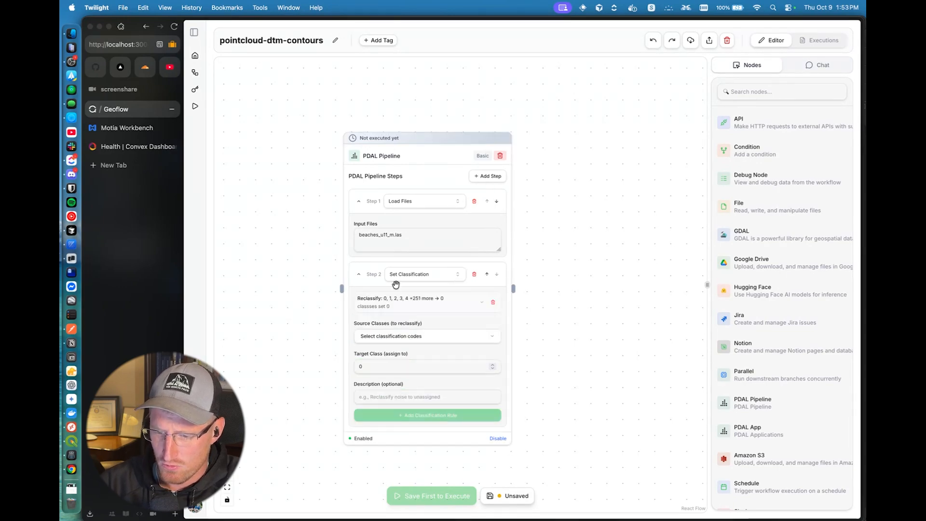
click(359, 274)
click(359, 202)
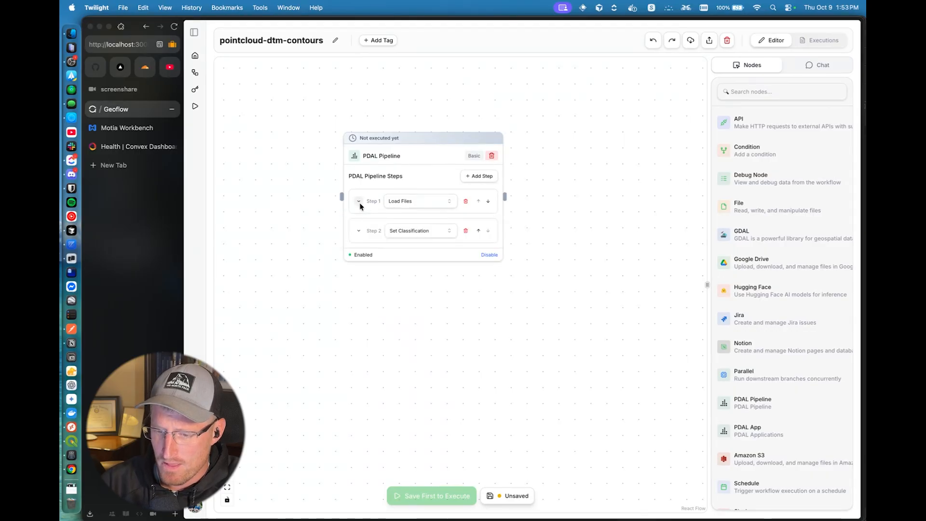
Add a third pipeline step of type Filter Noise
click(483, 177)
click(421, 261)
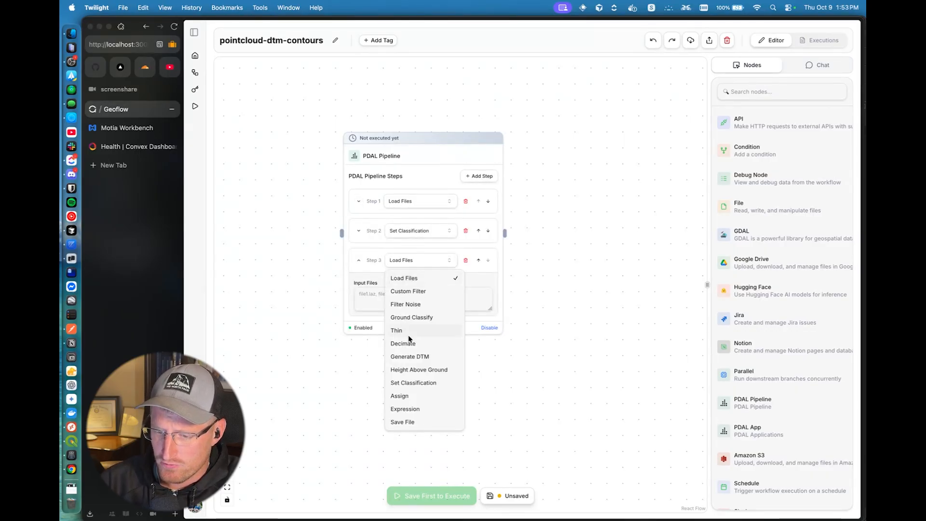
click(417, 306)
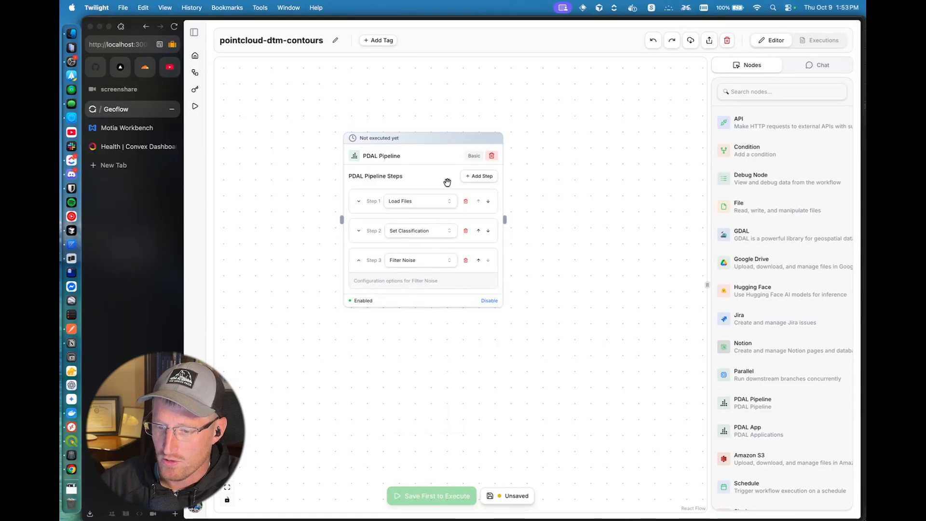
Add a Ground Classify step using the SMRF (Recommended) method, and collapse the Filter Noise and Ground Classify steps
click(479, 176)
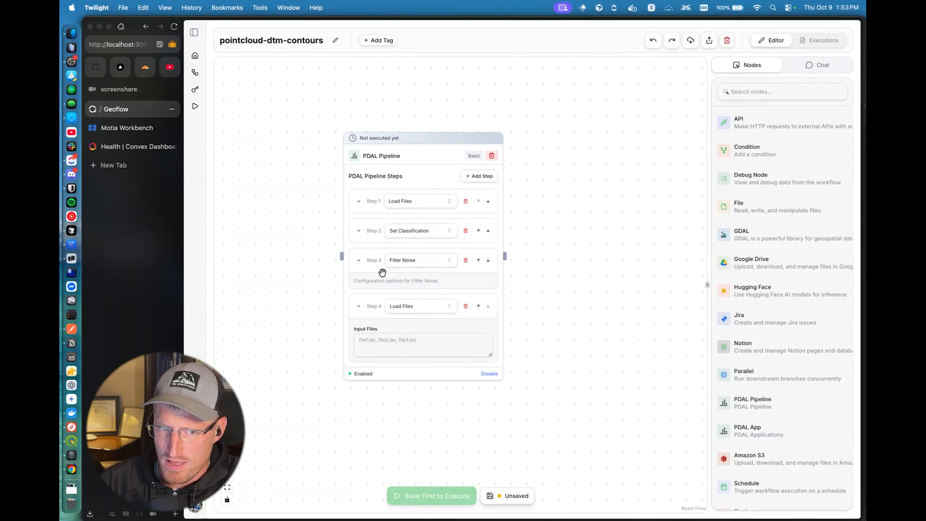
click(410, 307)
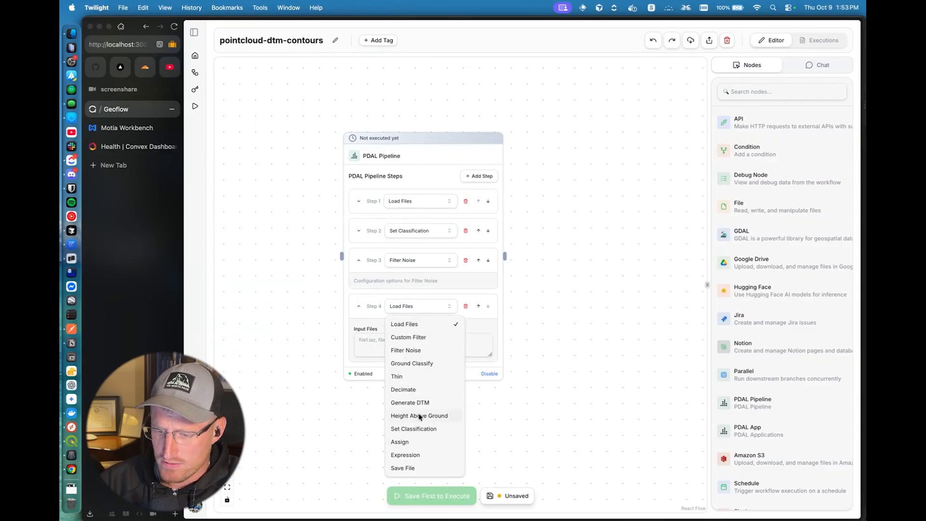
click(419, 365)
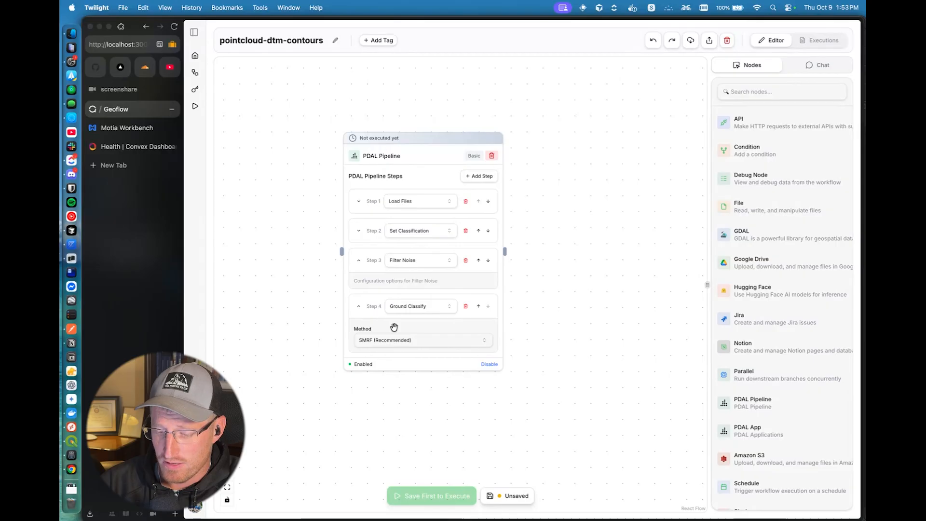
click(394, 340)
click(407, 338)
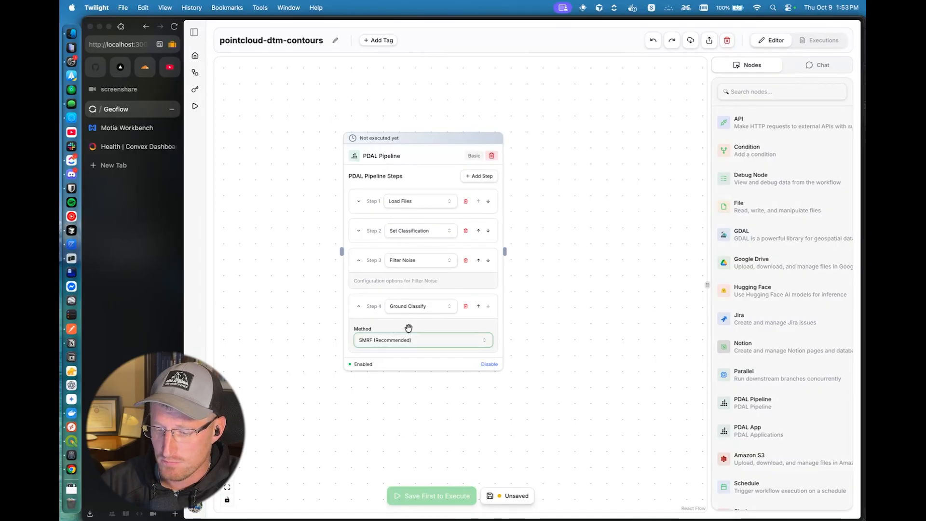
click(363, 260)
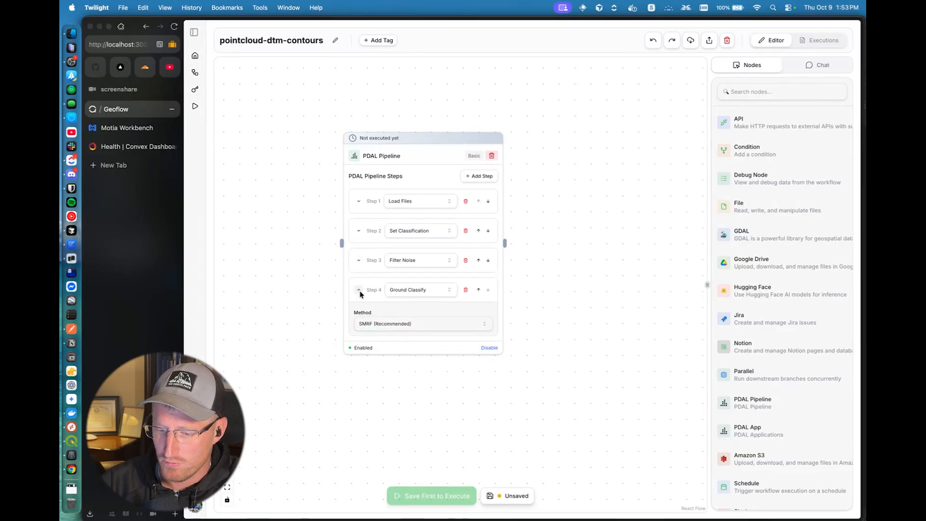
click(358, 290)
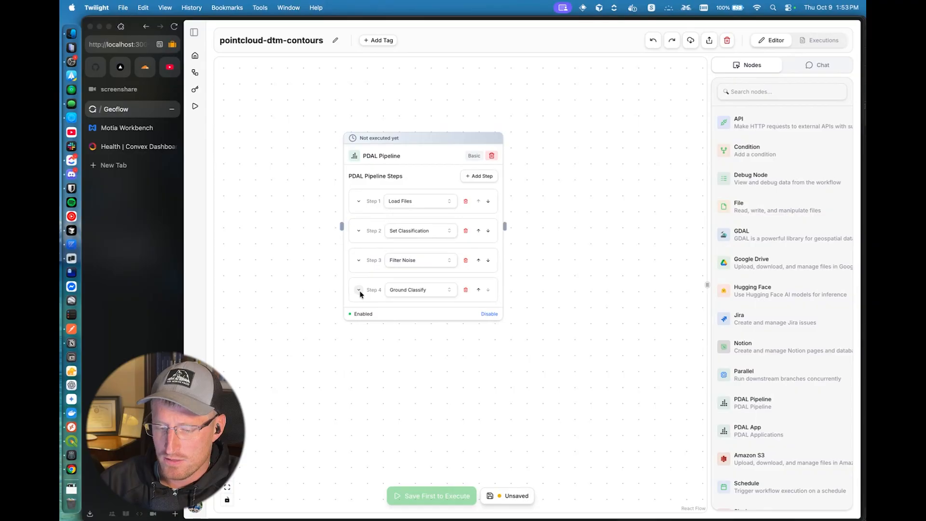
Add a fifth pipeline step of type Save File
click(483, 177)
click(413, 319)
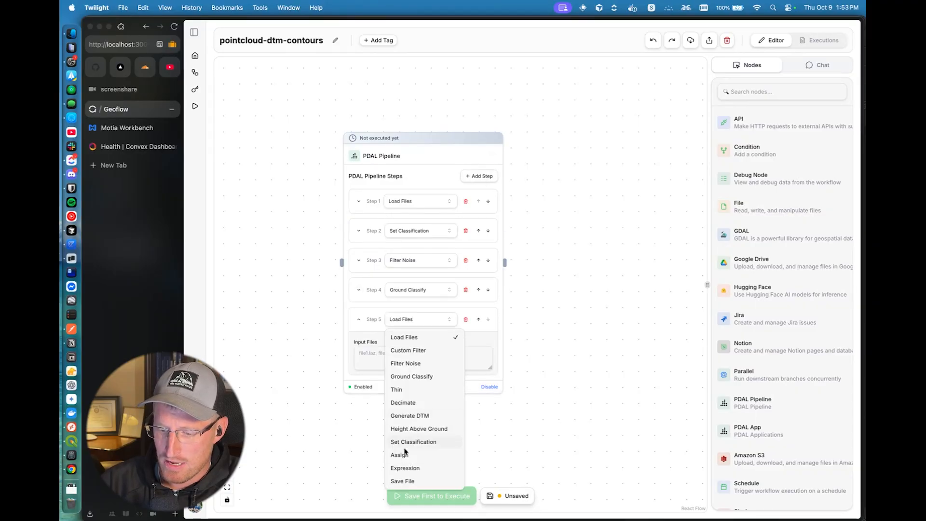
click(400, 481)
Name the Save File output beaches_u11_m_grounded, reusing the input file name from the Load Files step
click(460, 356)
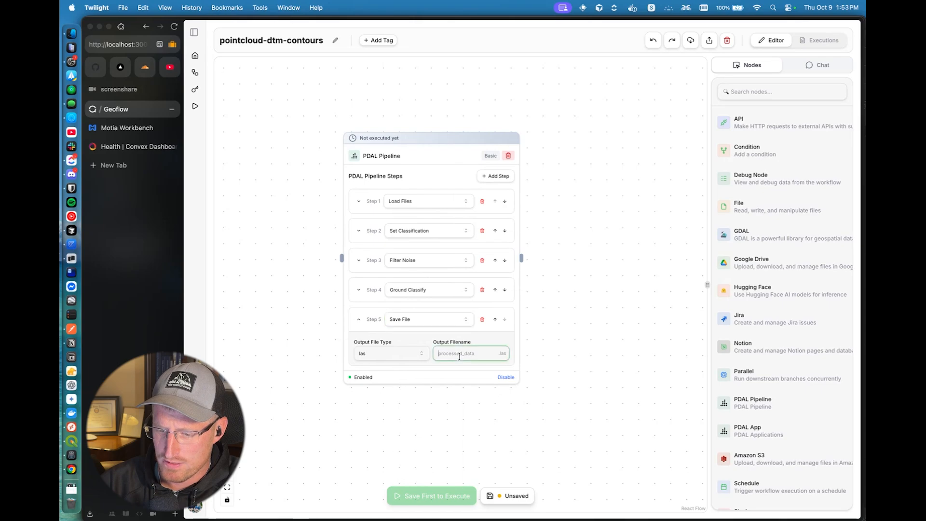
click(359, 201)
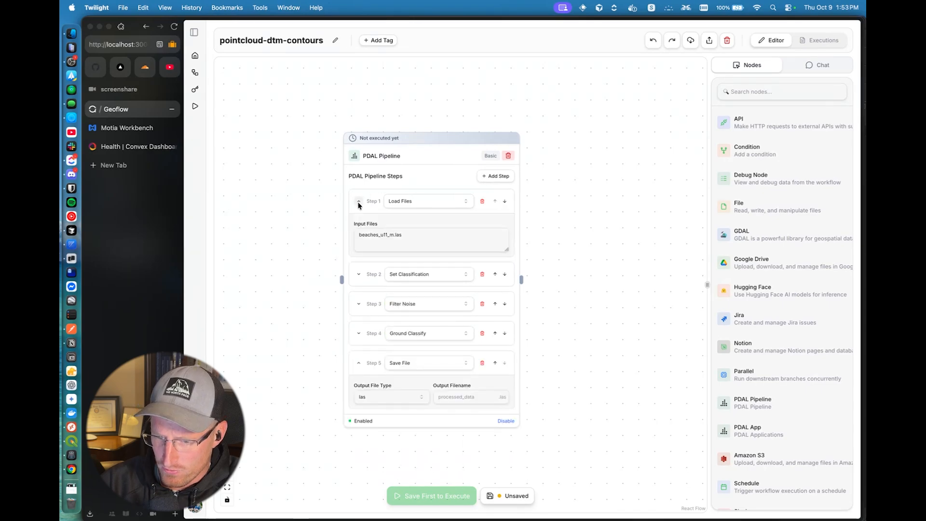
click(389, 234)
triple_click(389, 234)
key(super+c)
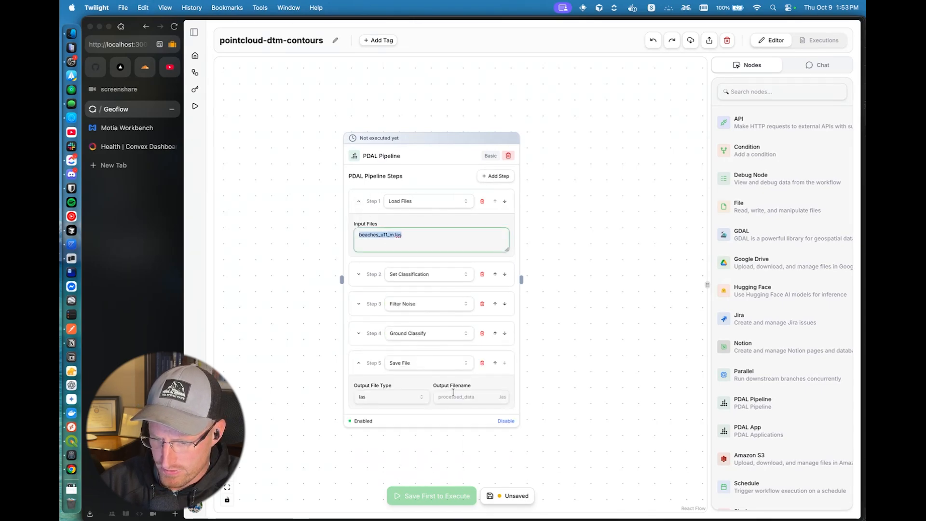
click(453, 395)
key(super+v)
text(_gr)
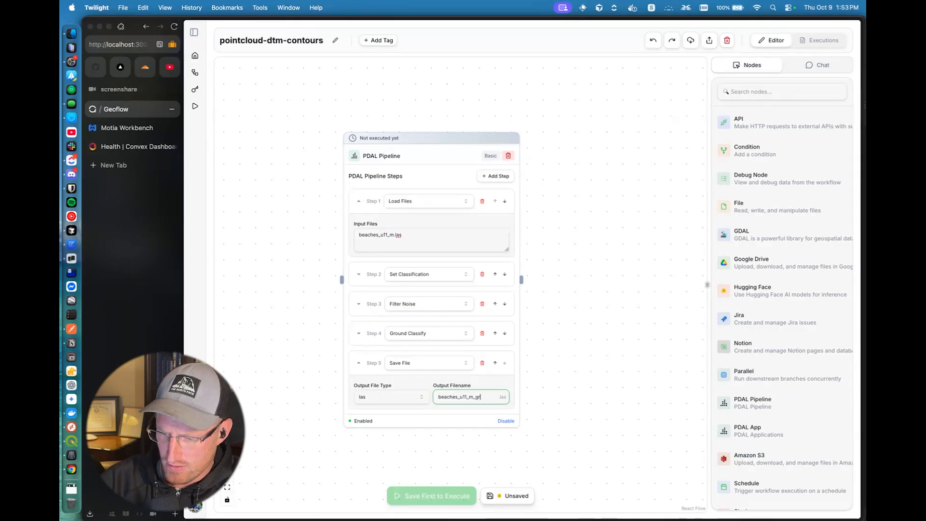
text(ounded)
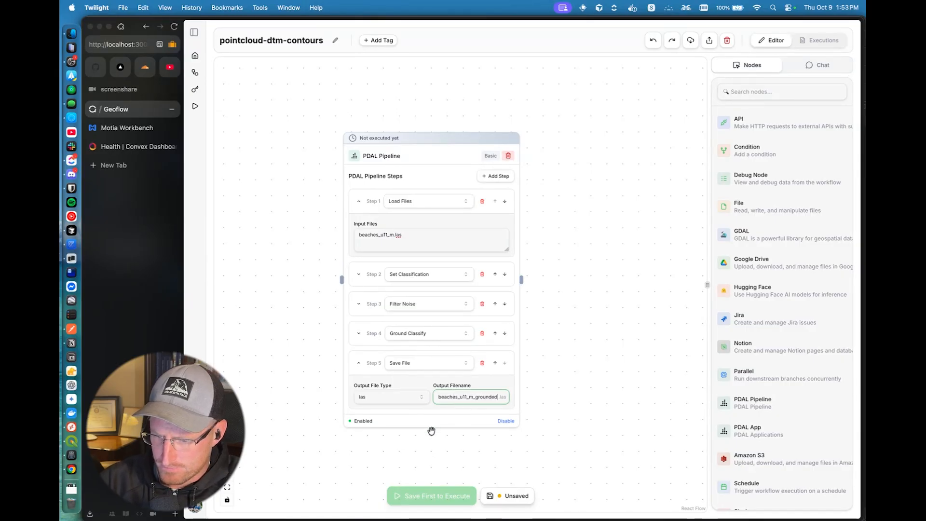
Set the Save File step's output type to laz and enable saving as COPC
click(397, 399)
click(379, 414)
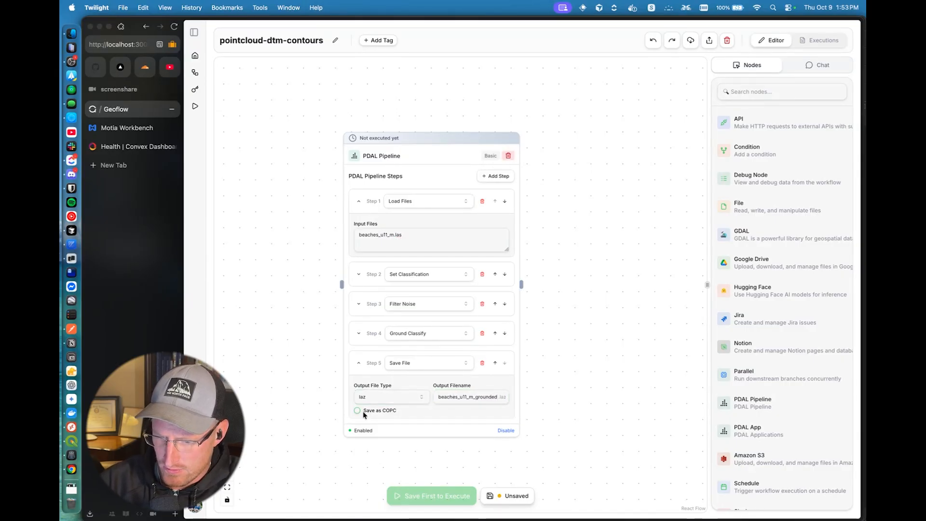
click(361, 411)
Collapse the Load Files and Save File steps of the PDAL pipeline and save the workflow
drag(589, 332, 509, 300)
scroll(509, 300, up, 1)
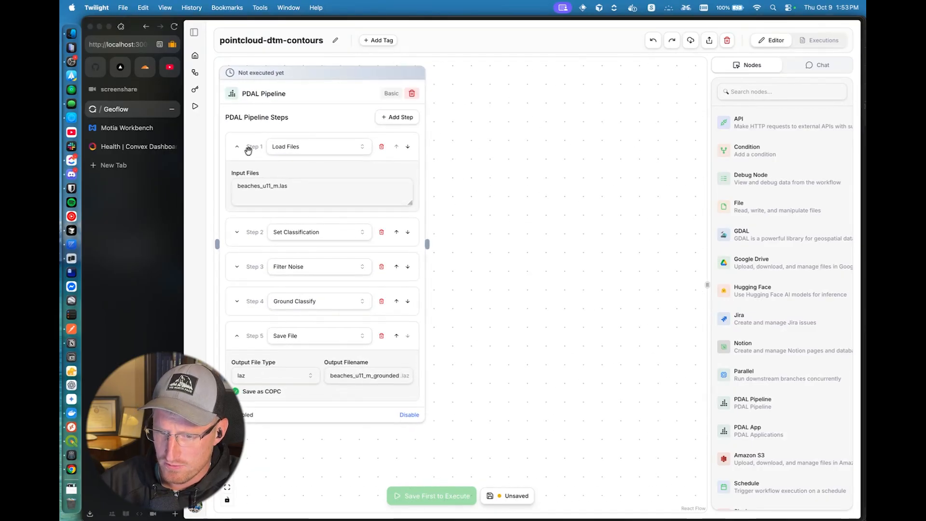
drag(300, 93, 390, 155)
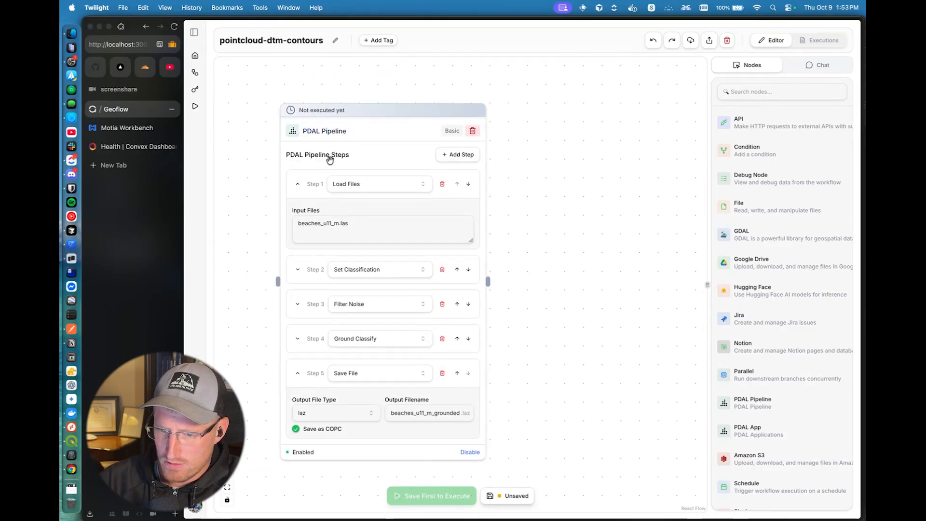
click(289, 183)
click(548, 231)
drag(548, 231, 506, 251)
scroll(518, 227, down, 2)
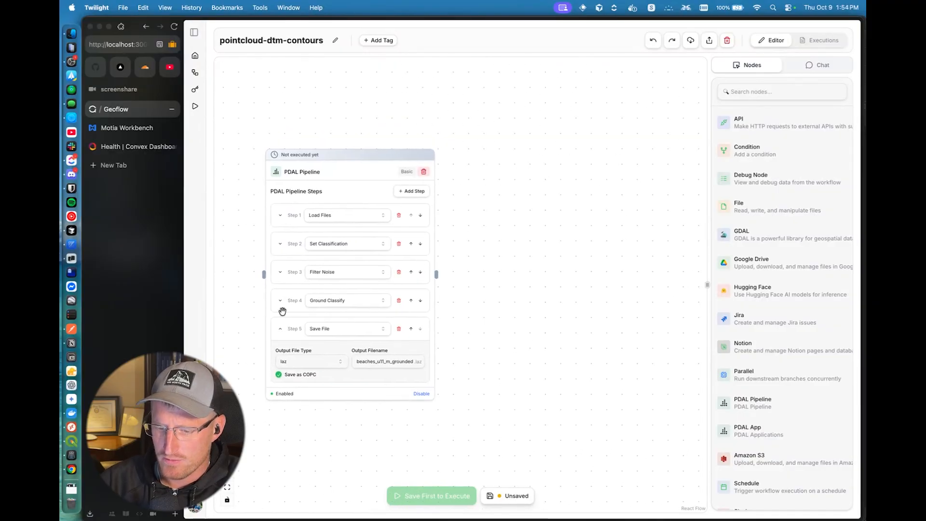
click(279, 329)
click(508, 494)
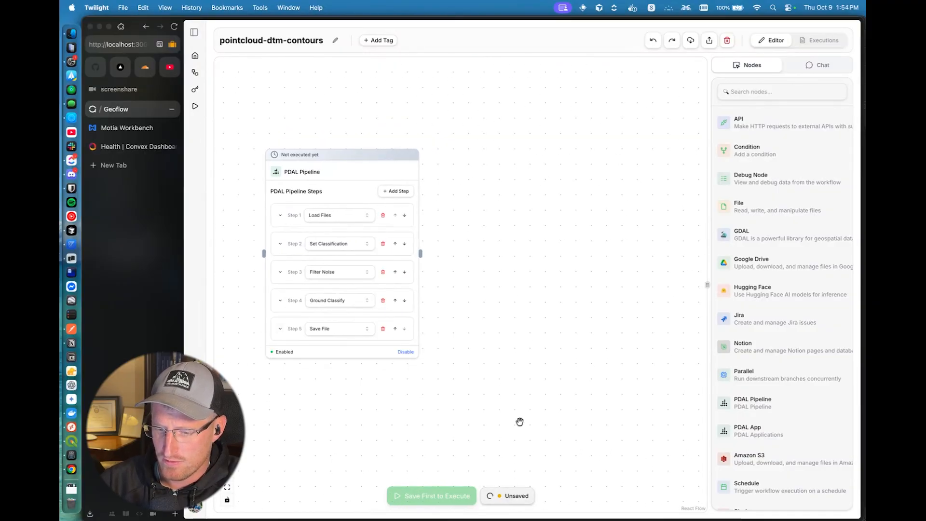
Add a second PDAL Pipeline node beside the first one and give it a Load Files step
drag(551, 326, 549, 337)
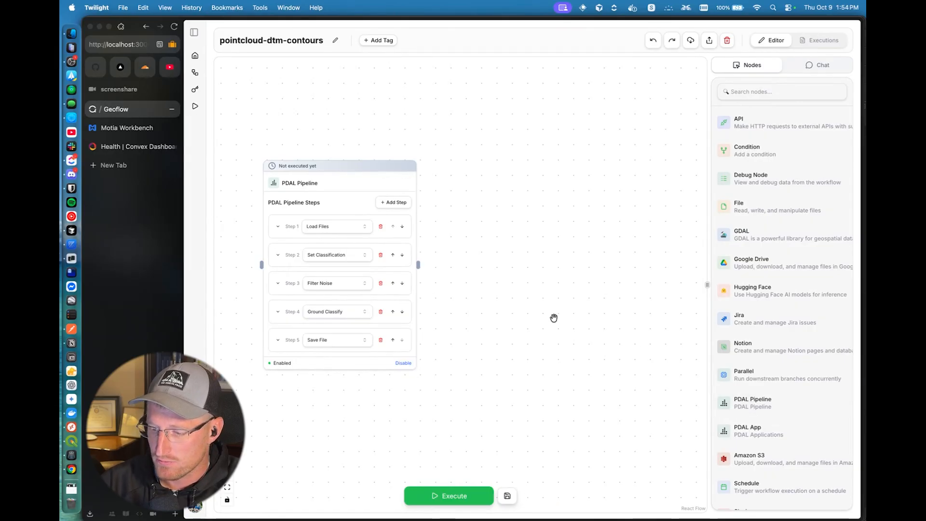
click(753, 400)
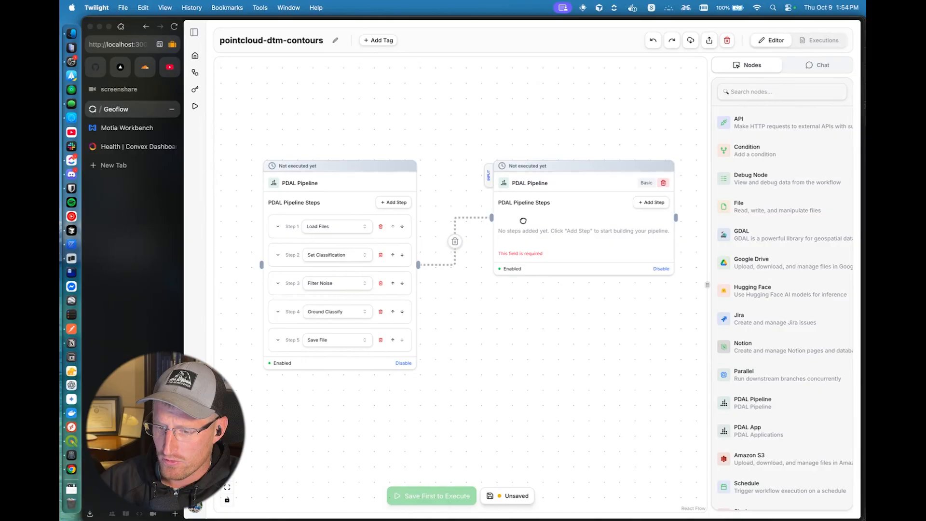
drag(535, 203, 515, 244)
click(633, 255)
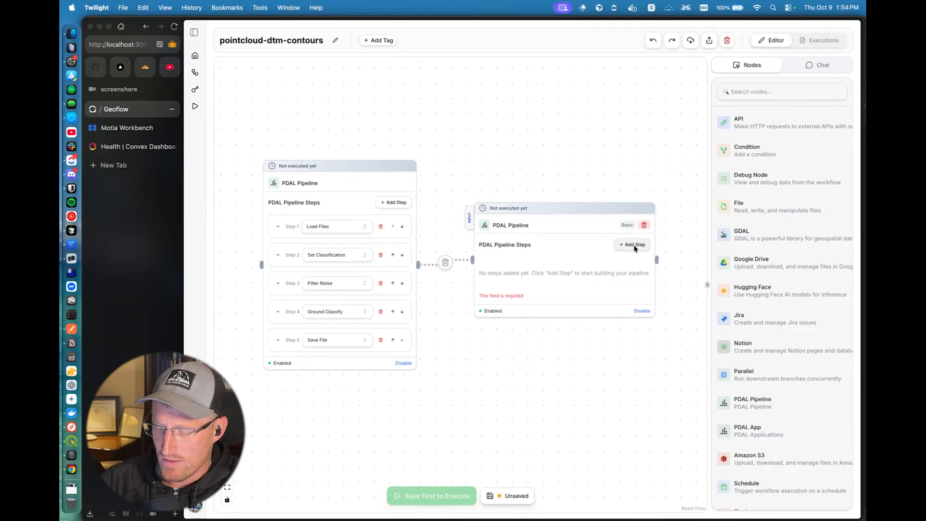
Set the second pipeline's input file to beaches_u11_m_grounded.laz, copying the base name from the first pipeline's Save File step
click(277, 340)
double_click(374, 372)
key(super+c)
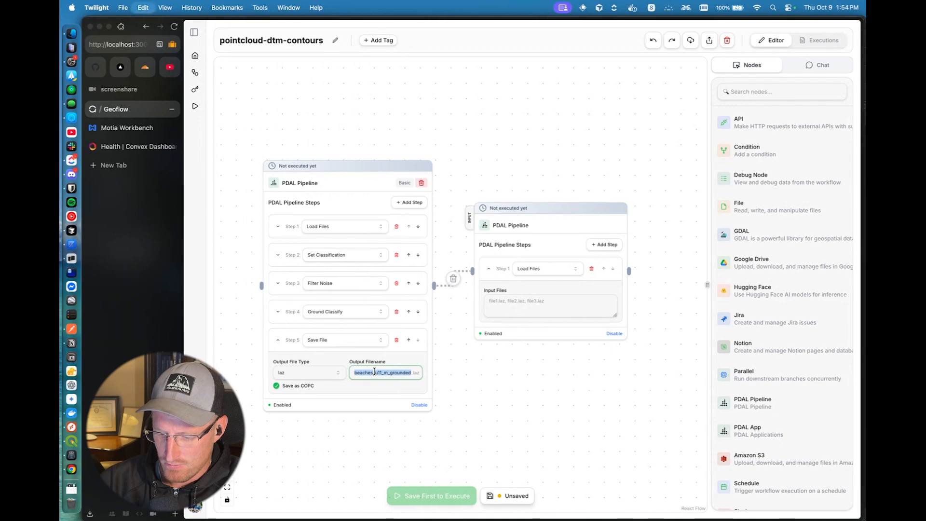
click(536, 297)
key(super+v)
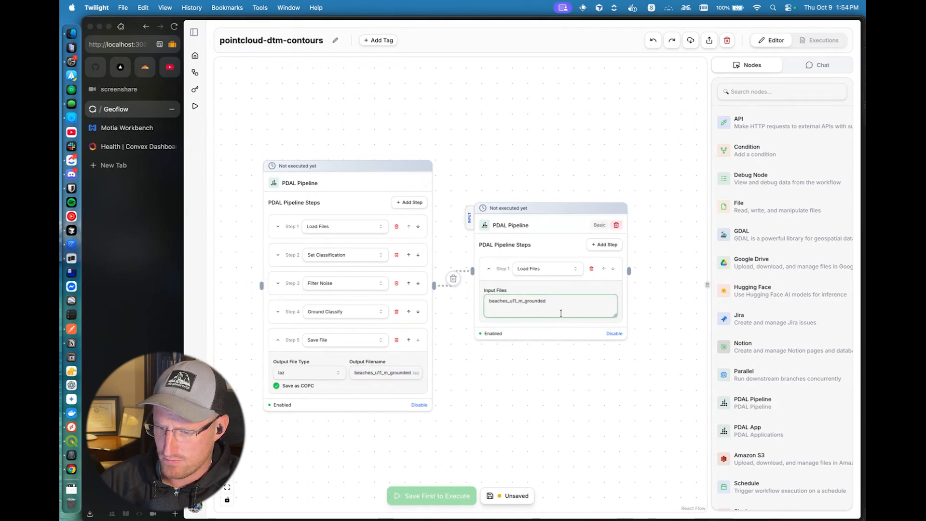
click(543, 381)
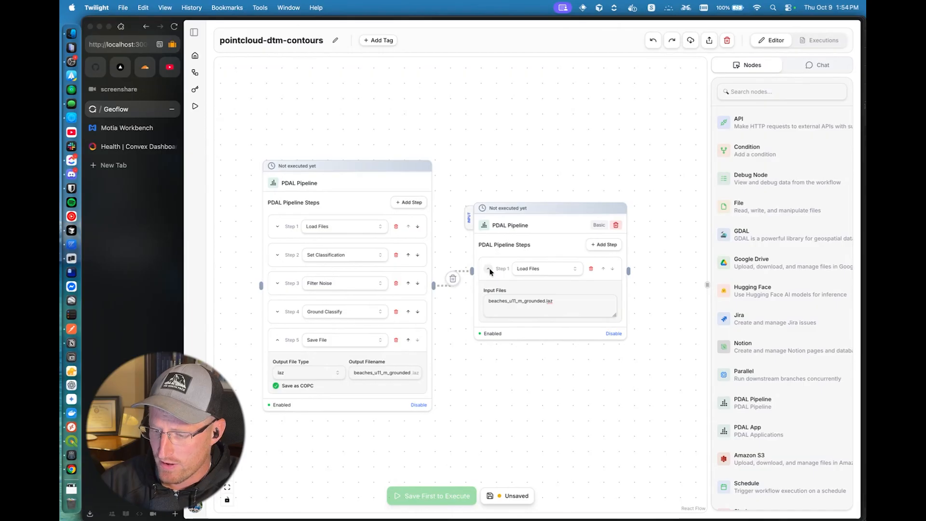
Add a Generate DTM step with the file name beaches.tif to the second pipeline, and nudge the node into place
click(604, 245)
click(539, 340)
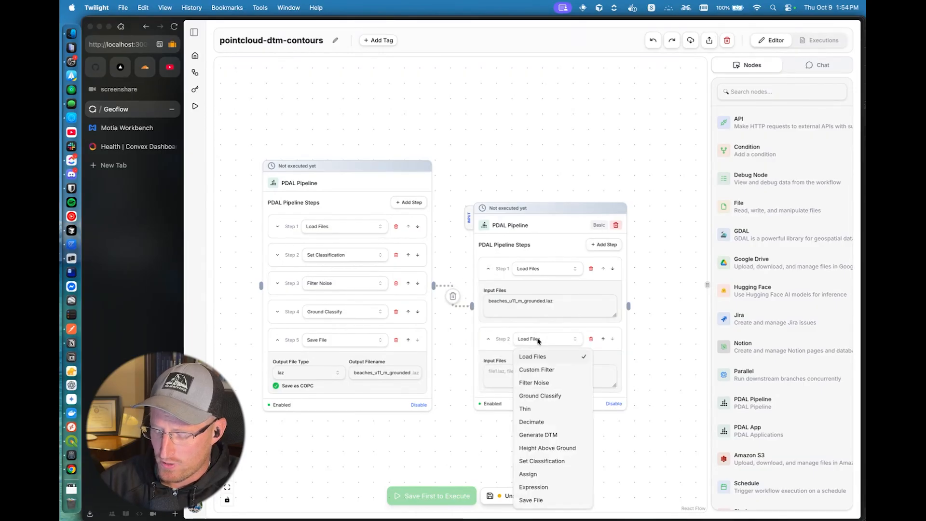
click(547, 436)
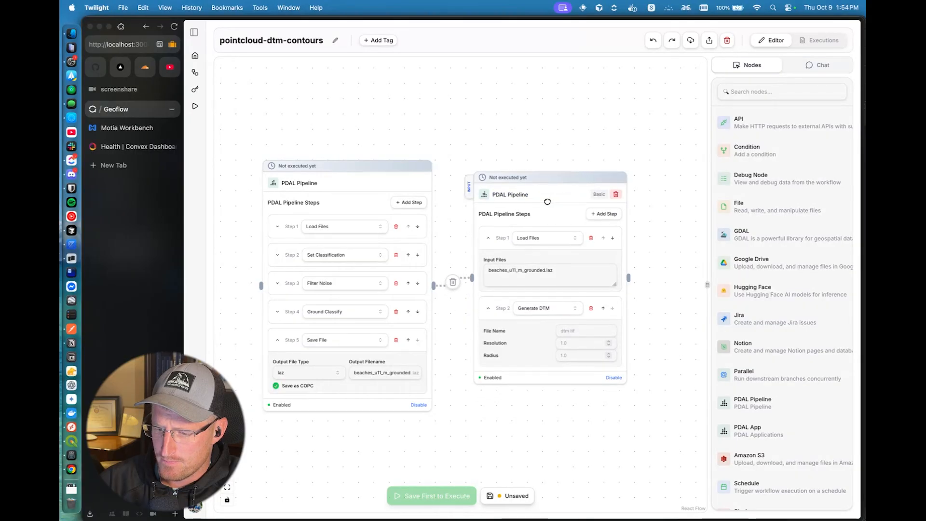
click(590, 331)
text(beach)
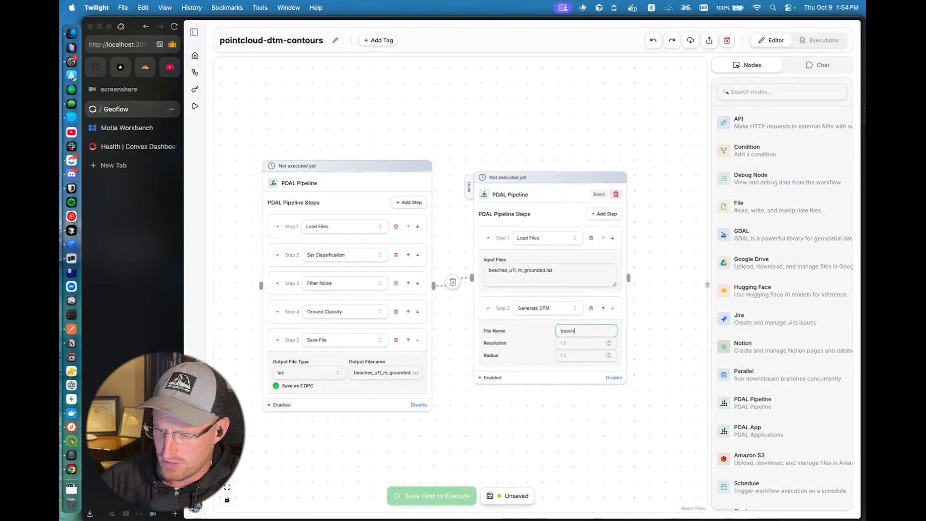
text(es)
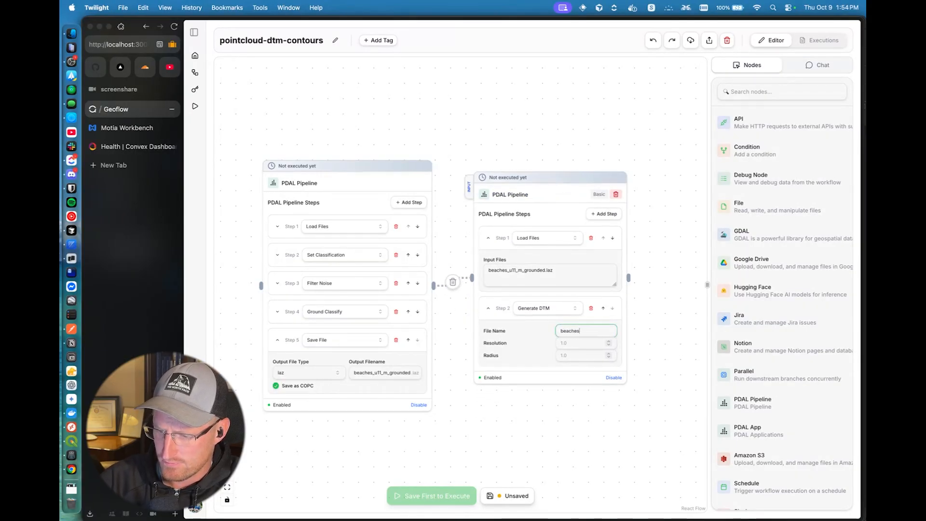
text(.tif)
click(510, 330)
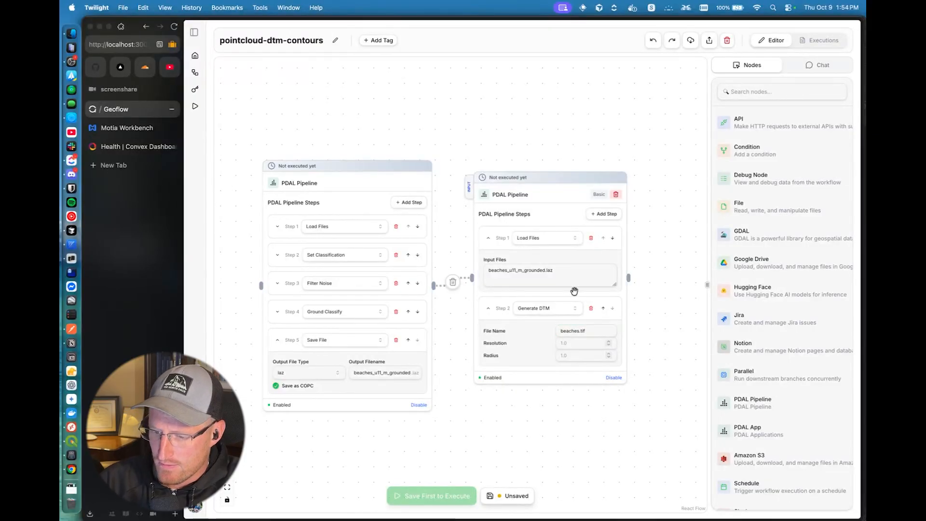
drag(545, 206, 541, 214)
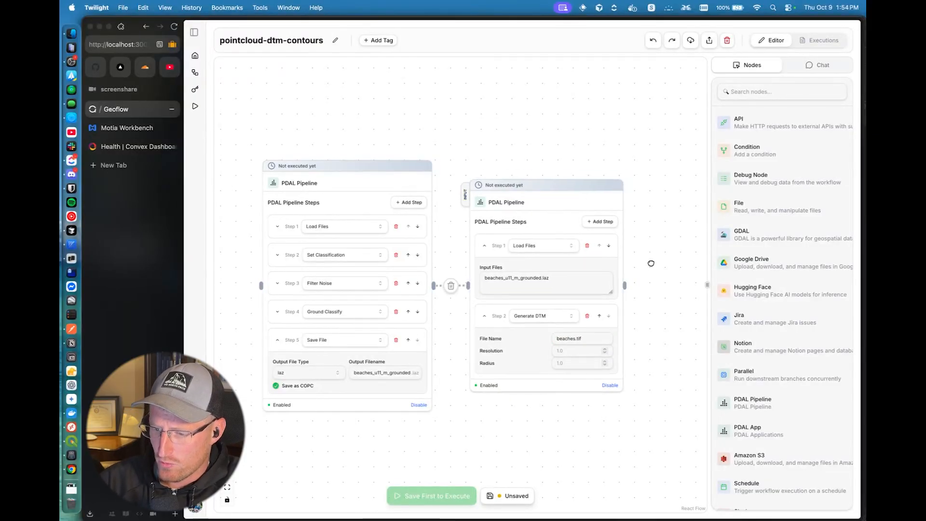
Add a GDAL node after the second pipeline and set its operation to Generate Contours
drag(651, 264, 566, 254)
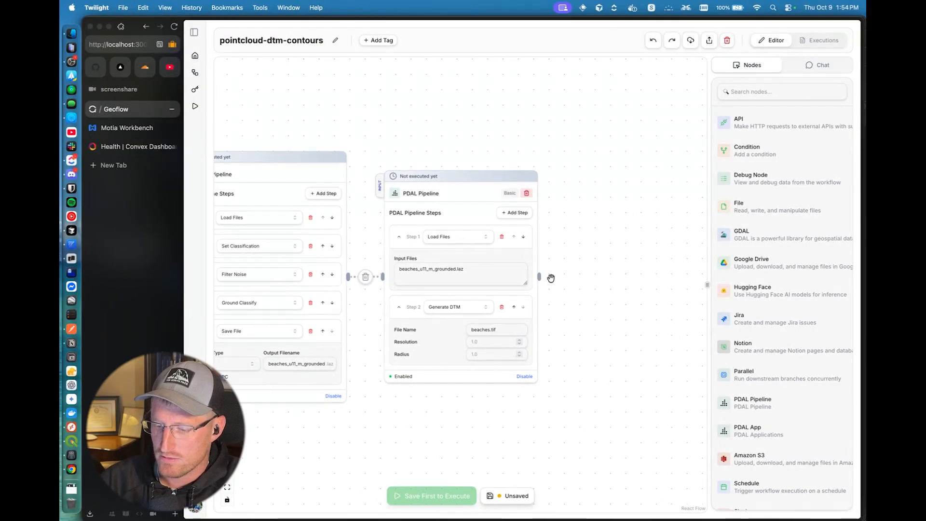
drag(599, 282, 551, 282)
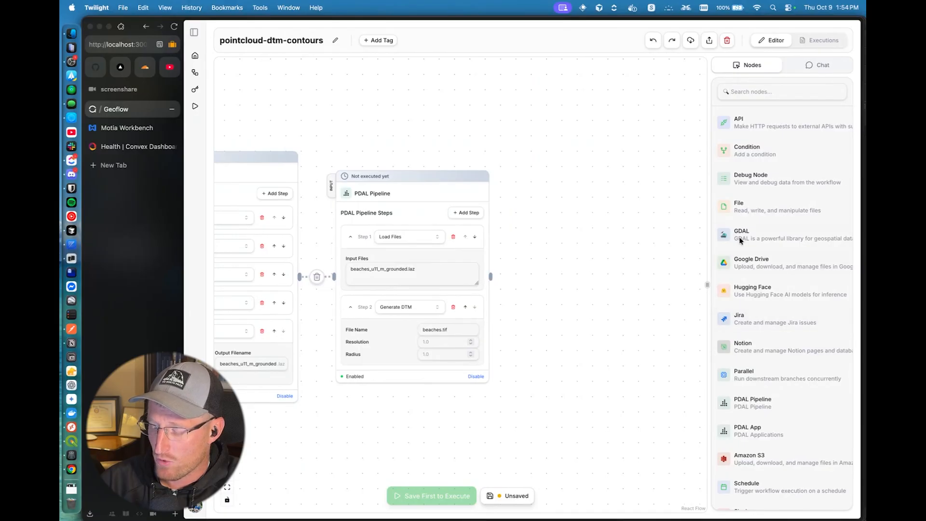
click(780, 238)
drag(593, 194, 557, 217)
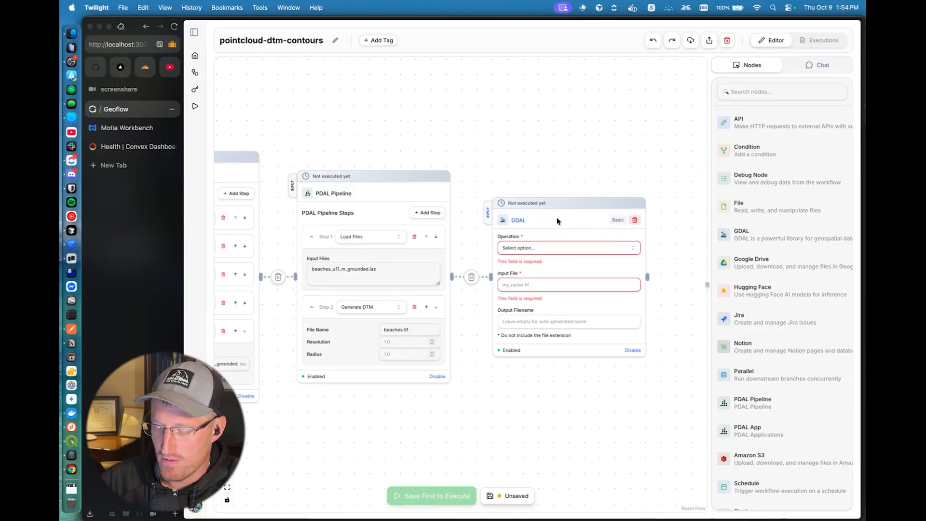
click(552, 248)
click(540, 263)
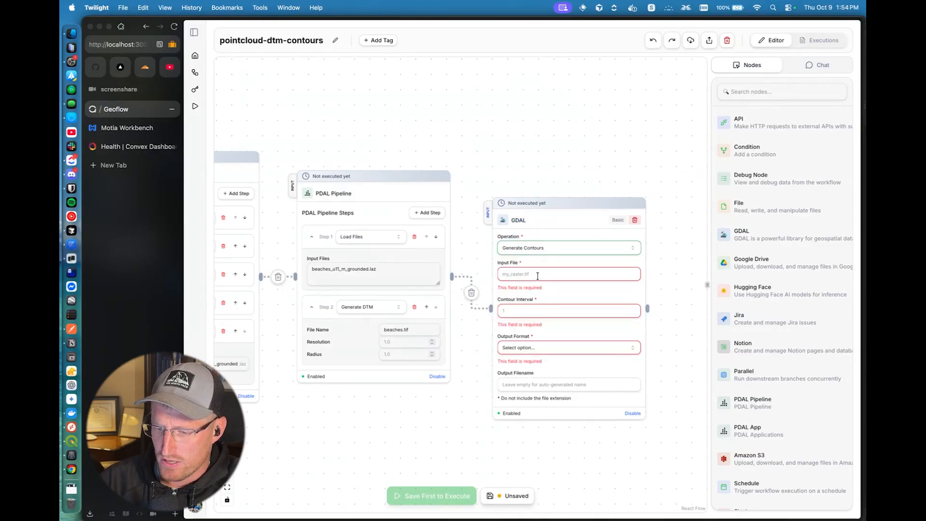
Set the GDAL node's input file to beaches.tif and the contour interval to 1
click(539, 271)
click(402, 329)
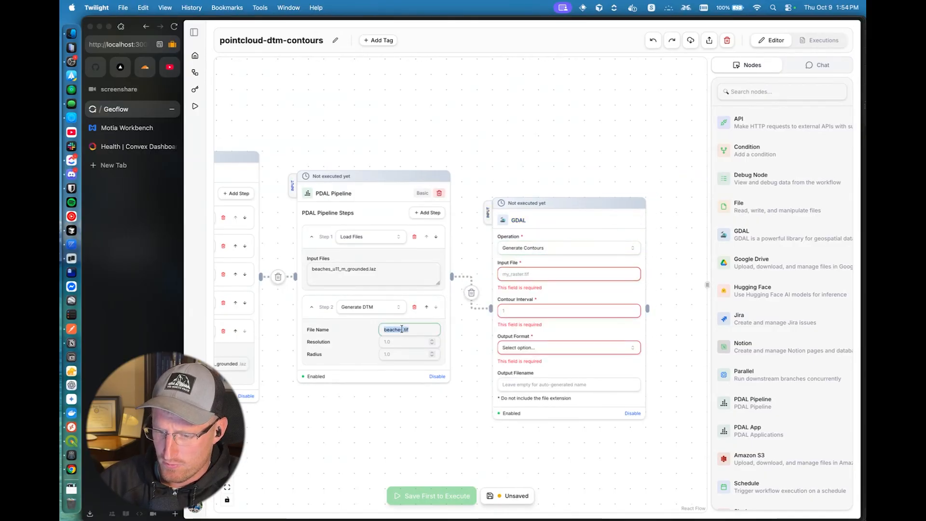
click(531, 276)
text(beaches.tif)
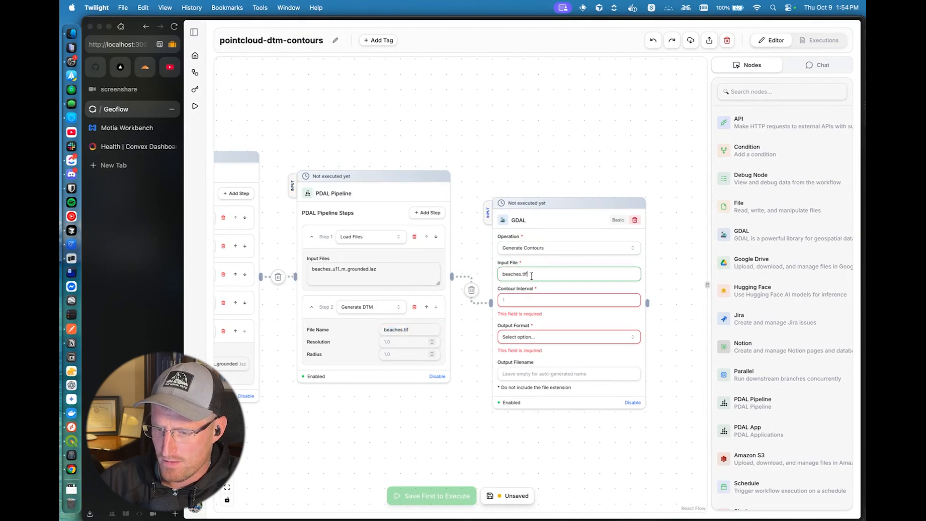
click(533, 301)
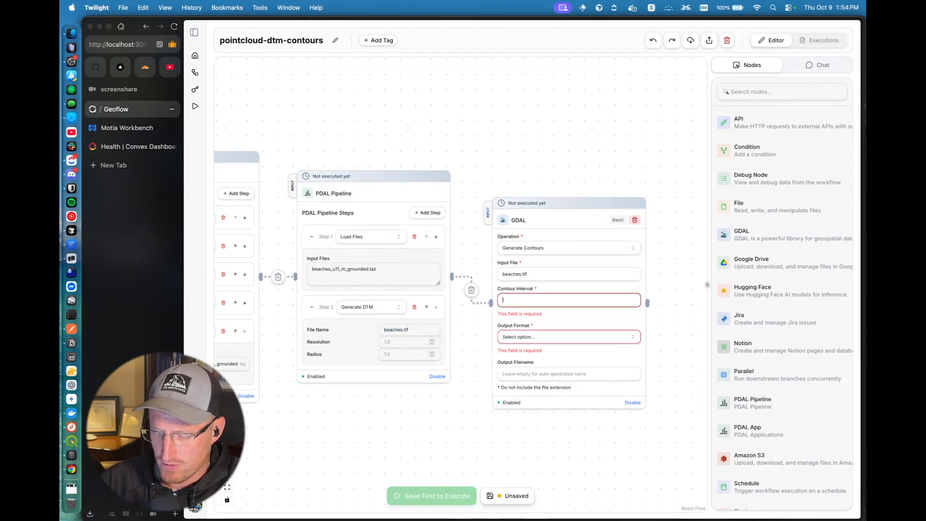
text(1)
Set the contour output format to Shapefile and the output filename to beaches-contours
click(537, 326)
click(536, 344)
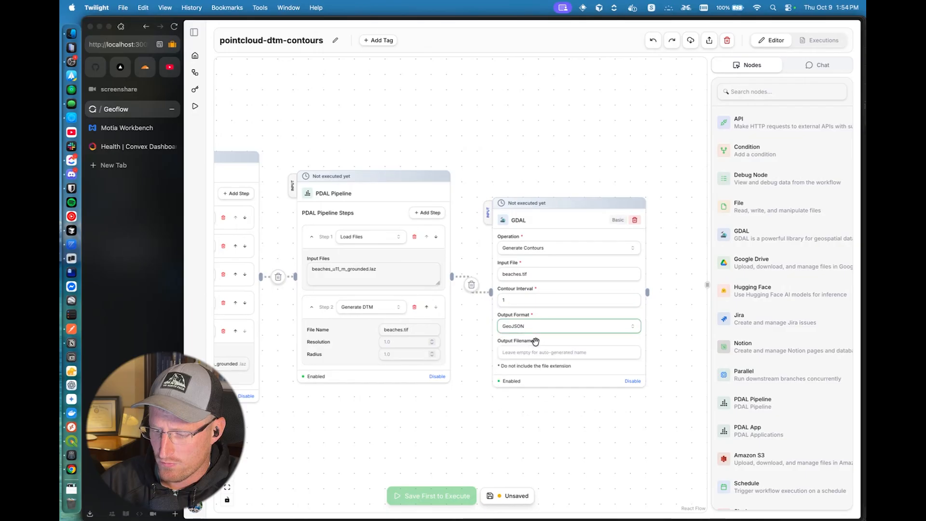
click(536, 328)
click(531, 369)
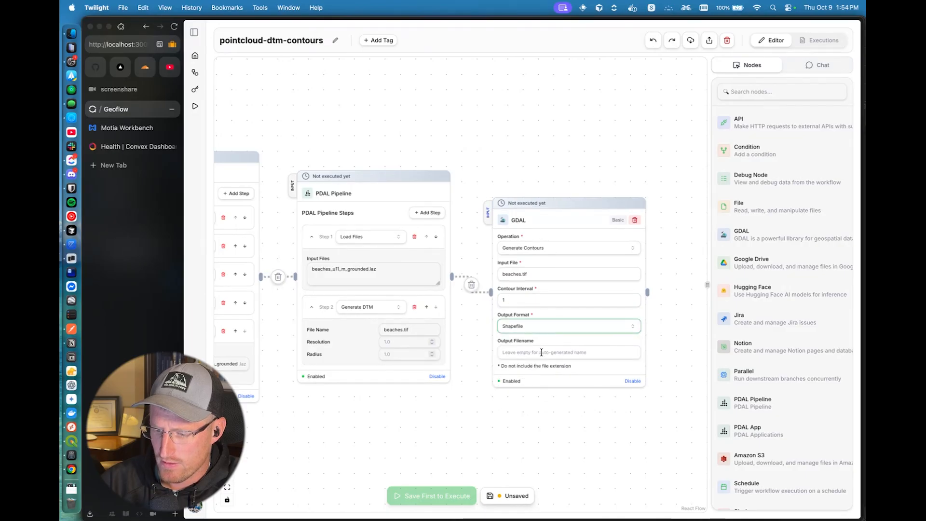
click(541, 353)
text(beach)
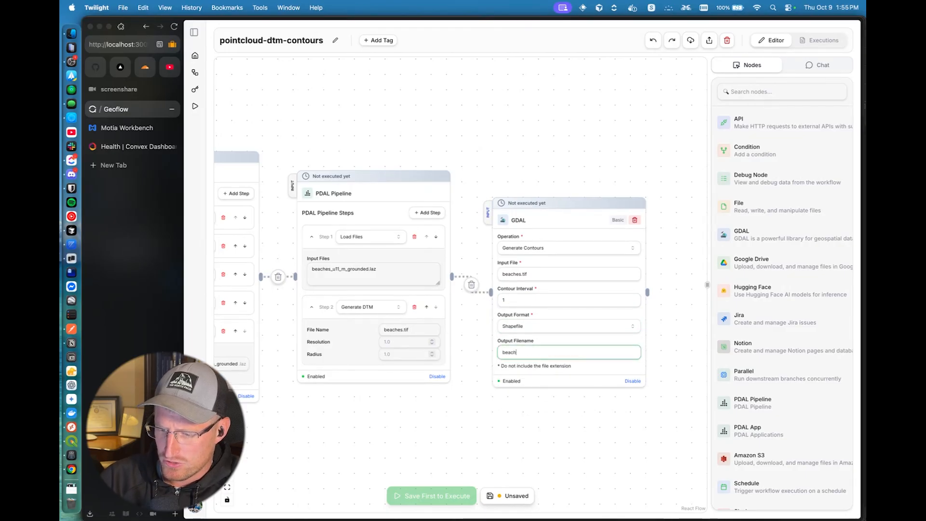
text(es-contours)
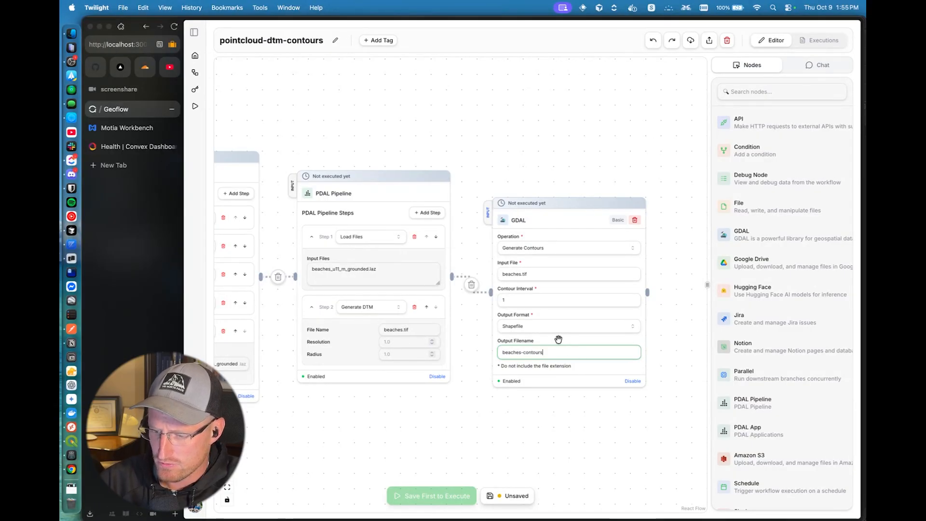
click(484, 372)
Move the GDAL node up in line with the two PDAL Pipeline nodes and save the workflow
drag(543, 221, 543, 209)
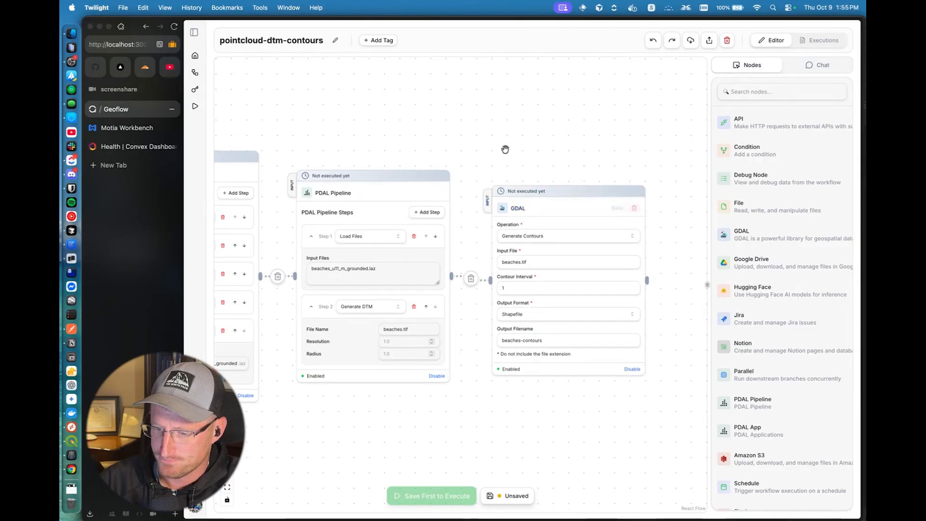
scroll(591, 149, down, 5)
drag(592, 146, 571, 149)
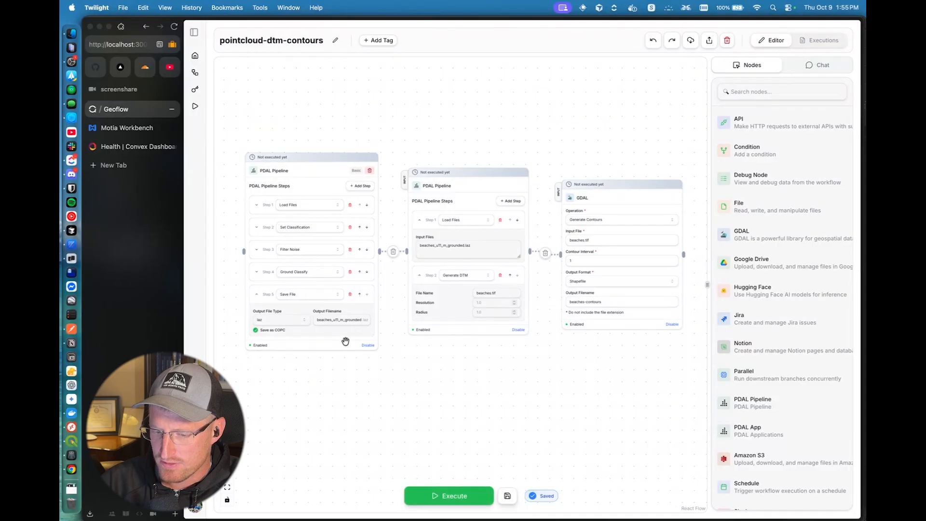
Check the source point cloud beaches_u11_m.las in the data folder and execute the pointcloud-dtm-contours workflow
click(72, 34)
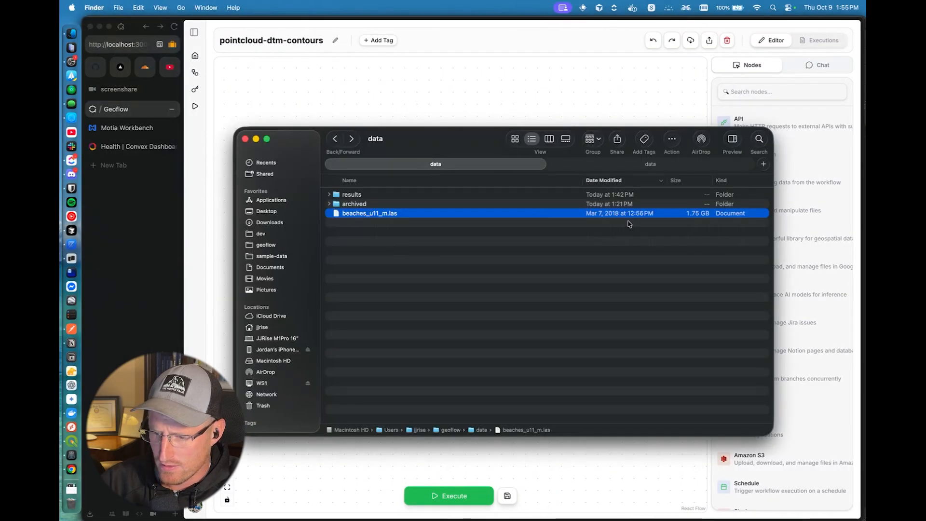
click(479, 92)
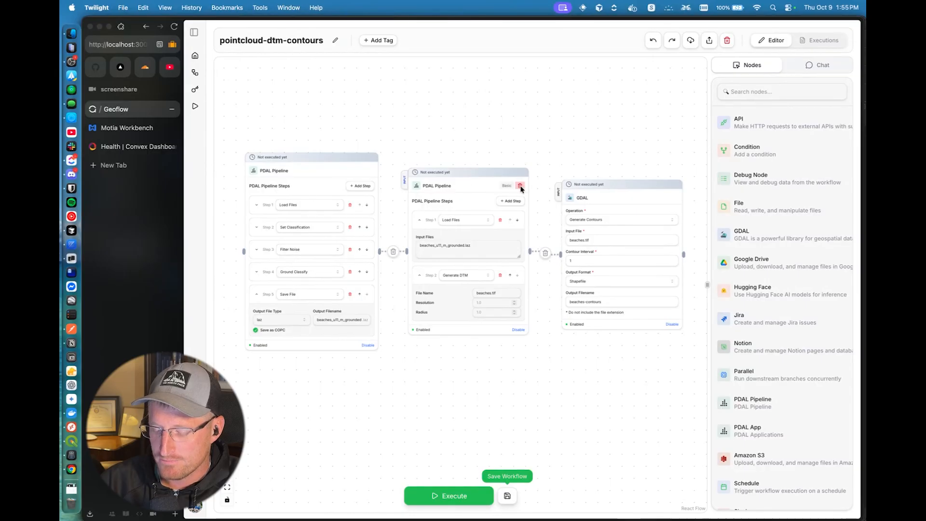
drag(573, 146, 577, 160)
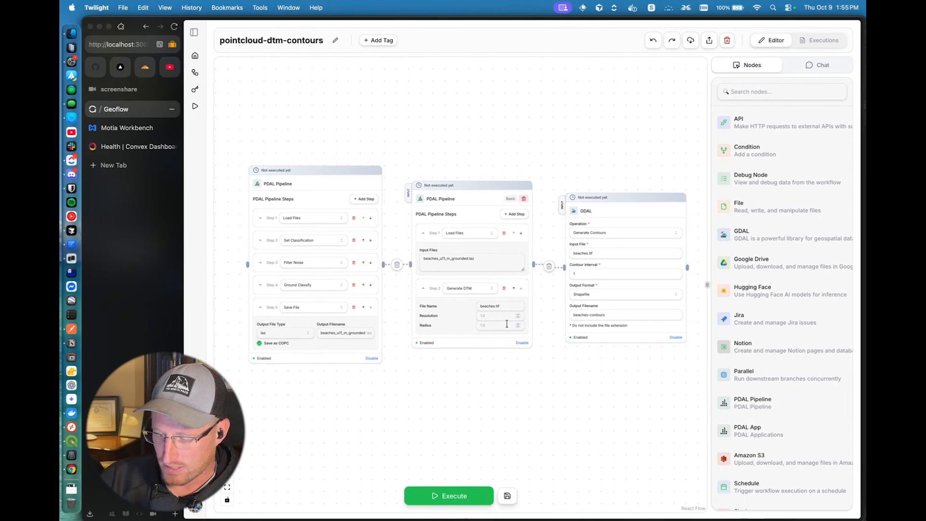
click(443, 494)
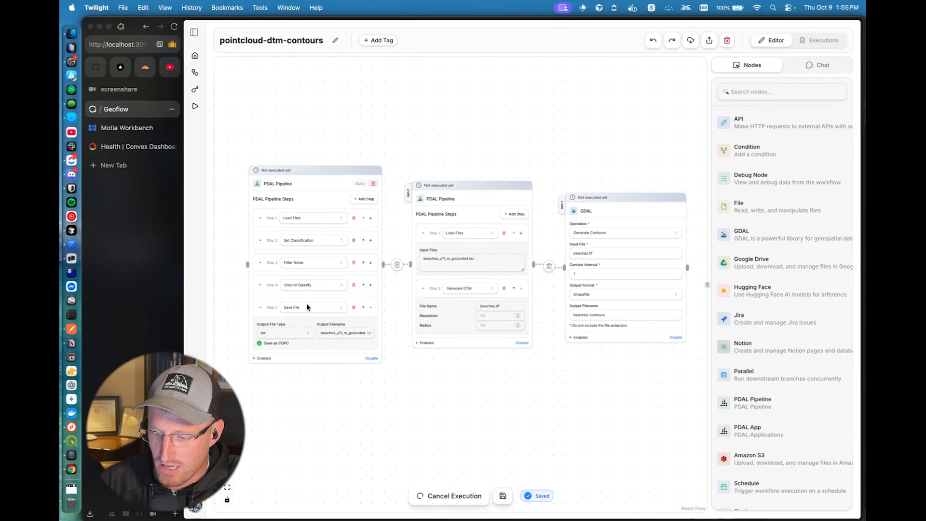
Switch to Motia Workbench and examine the PdalNode trace details and job status checks of the running execution
click(129, 128)
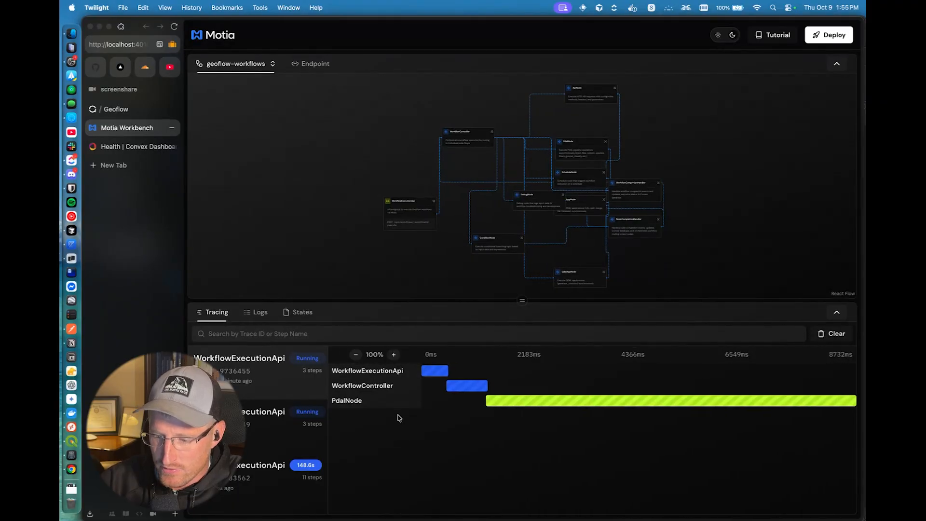
click(133, 113)
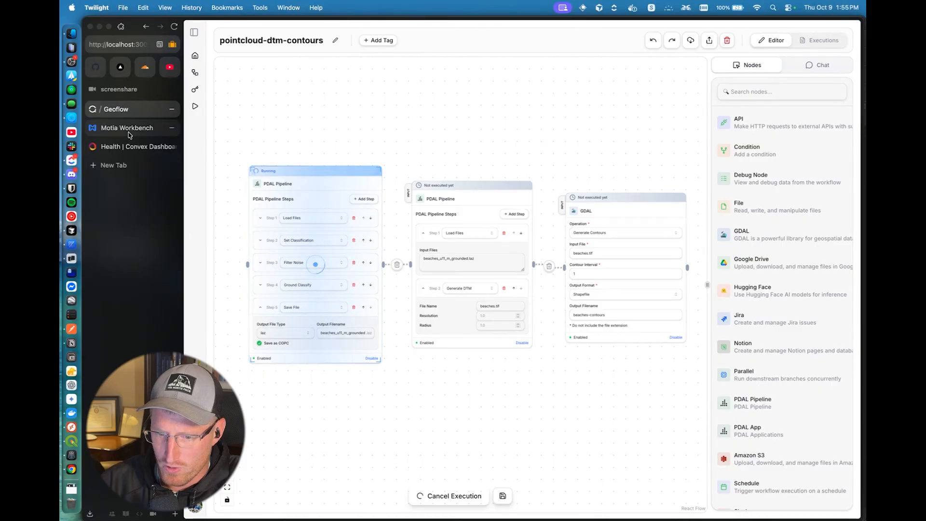
click(130, 129)
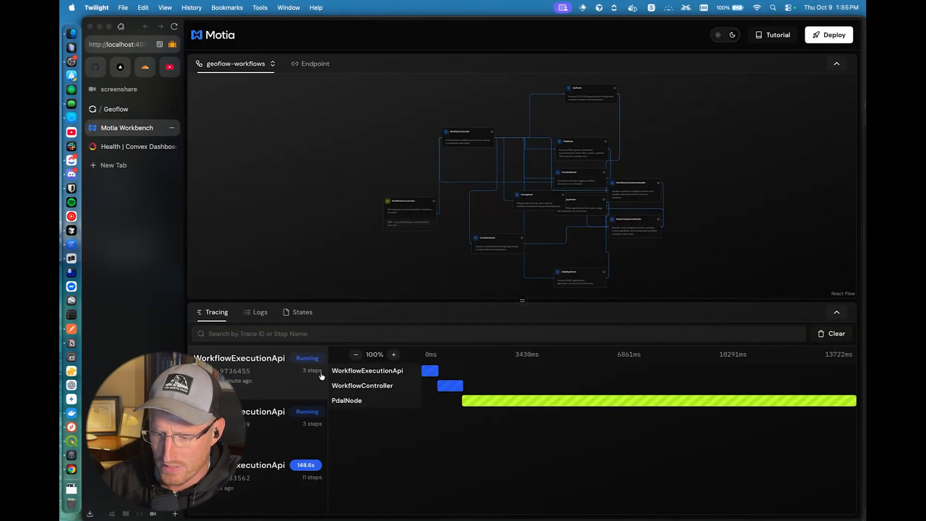
click(403, 402)
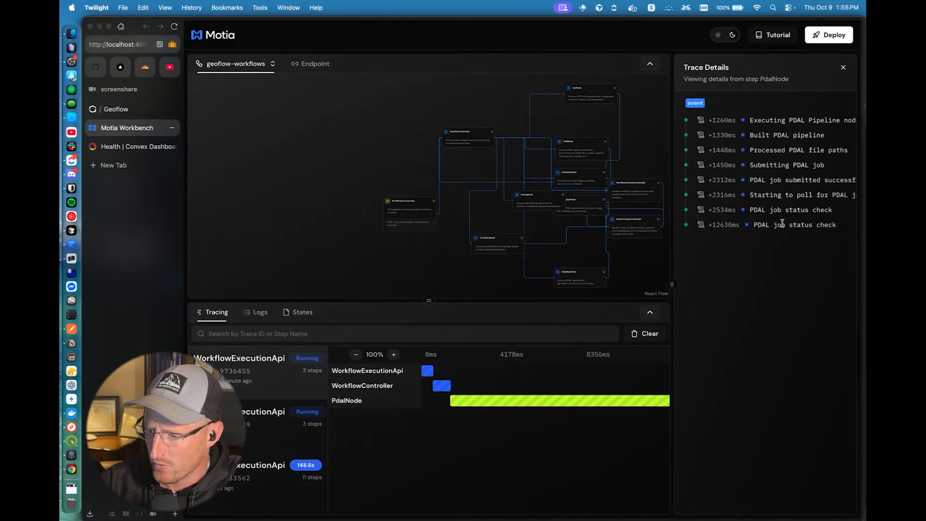
double_click(757, 226)
drag(757, 226, 768, 152)
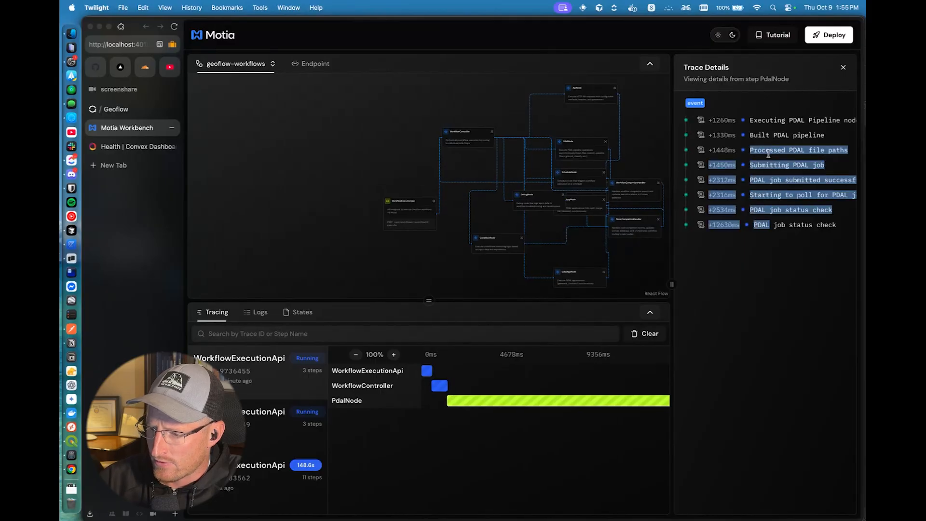
click(767, 153)
double_click(762, 210)
drag(762, 211, 821, 223)
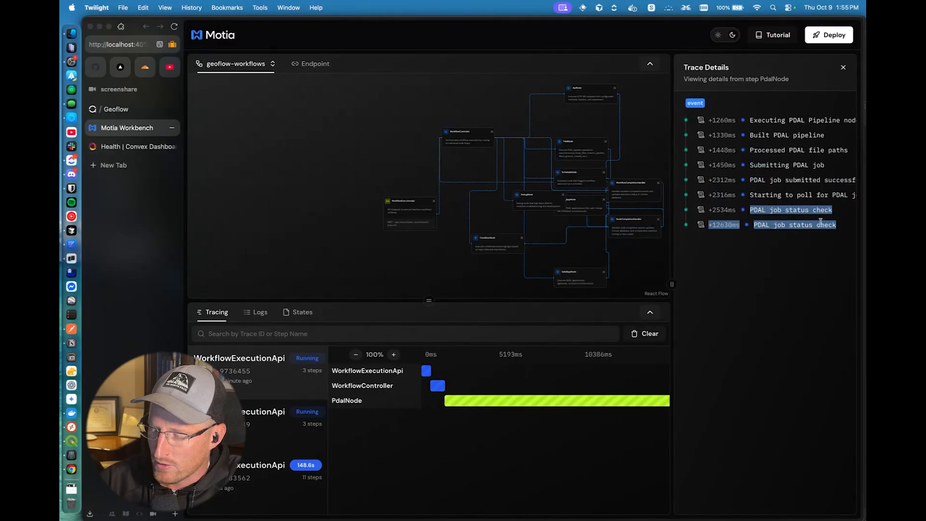
click(821, 223)
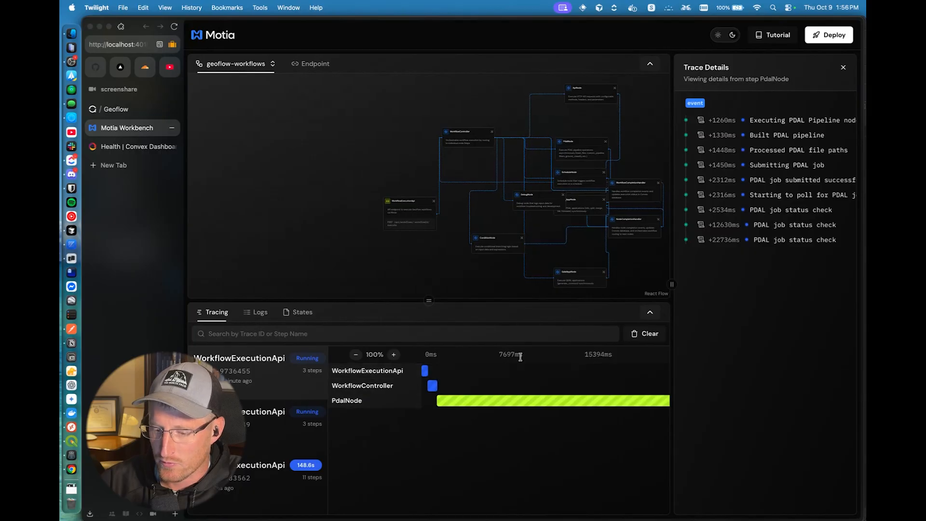
Review the workflow execution's states, logs and tracing, and return to the Geoflow workflow editor
click(303, 313)
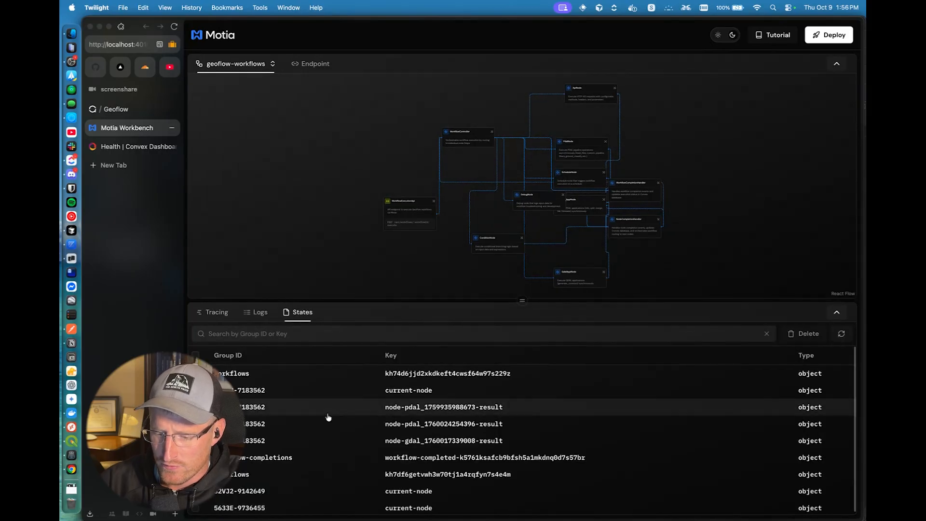
click(255, 315)
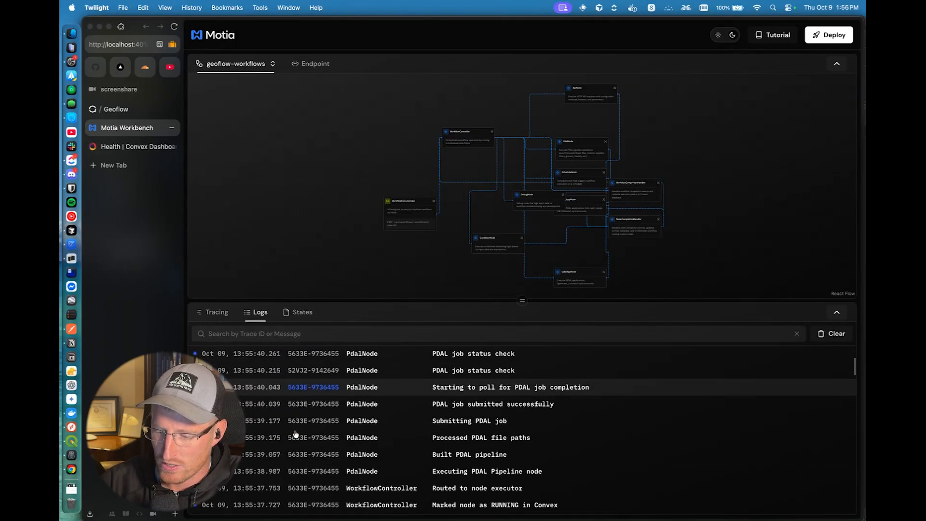
click(217, 314)
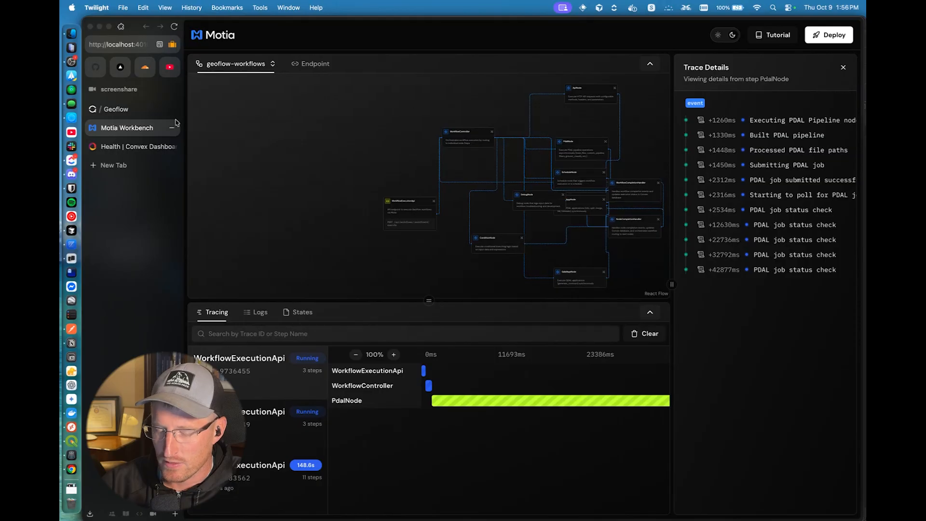
click(130, 110)
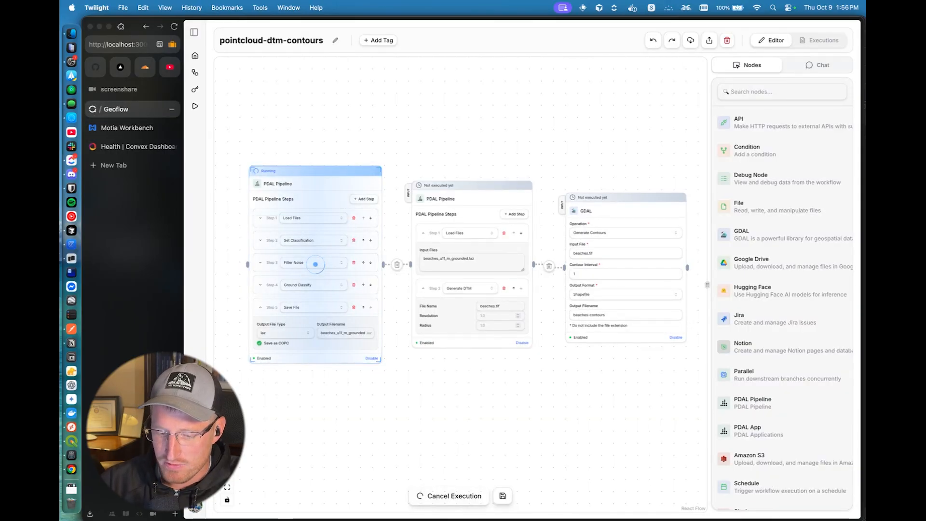
Switch to QGIS, open the results folder in Finder and review the contour, DTM and grounded point cloud files
click(71, 441)
drag(259, 246, 357, 263)
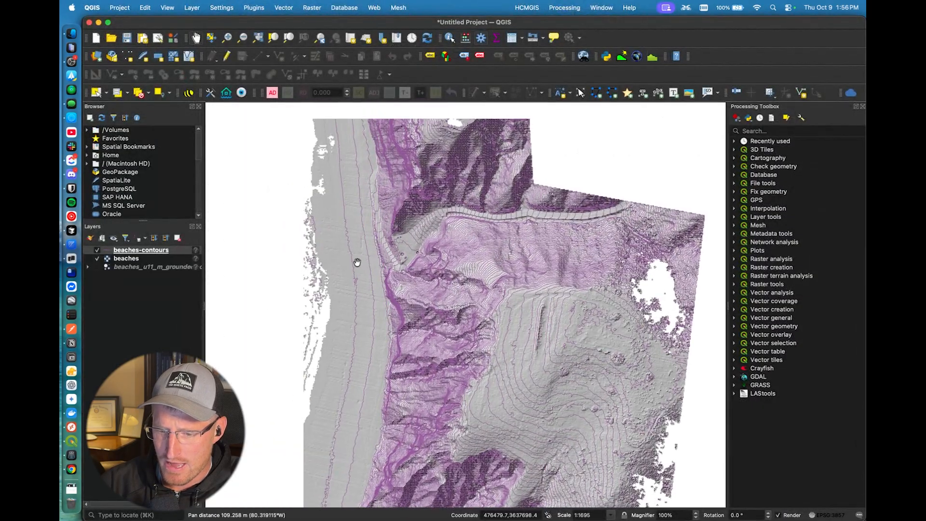
click(71, 33)
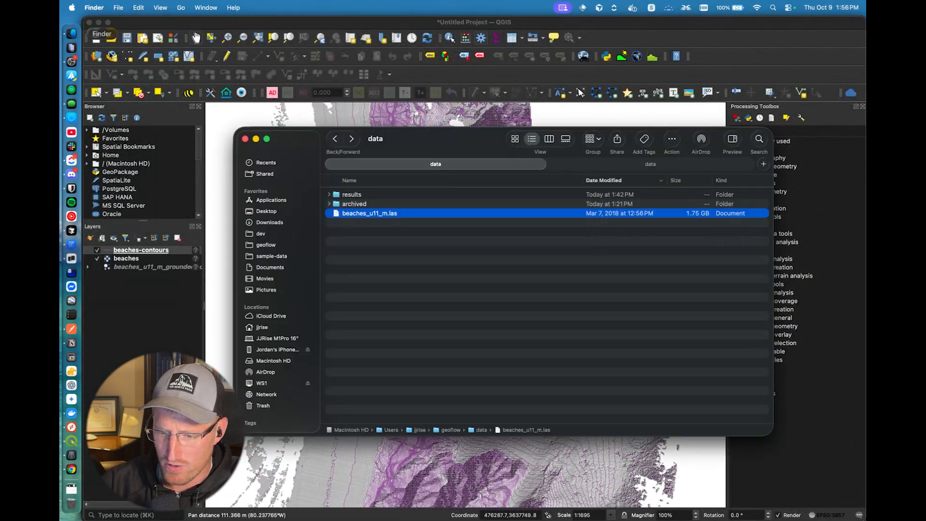
double_click(378, 195)
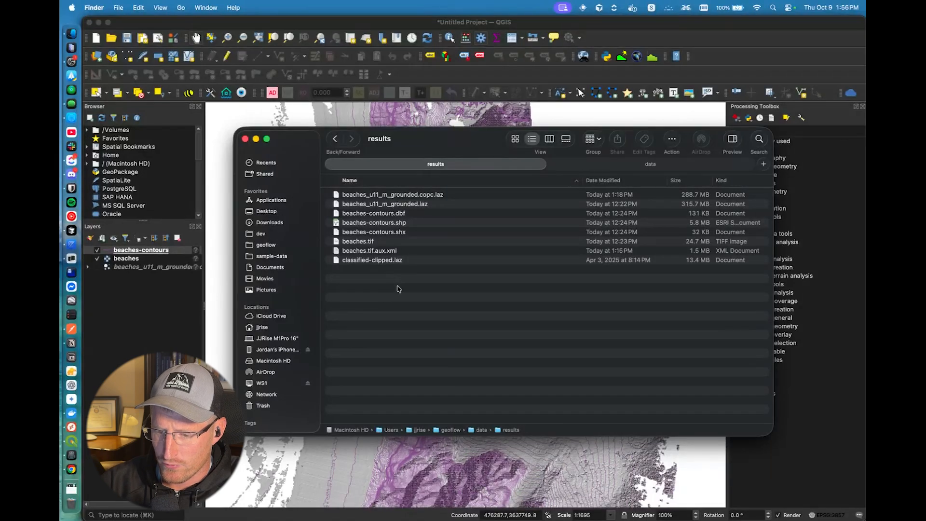
click(379, 215)
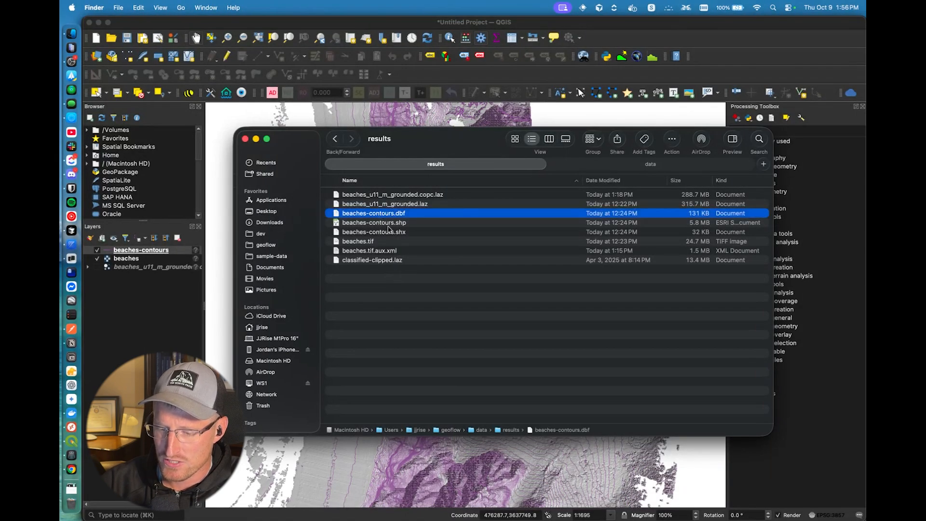
click(389, 233)
click(383, 243)
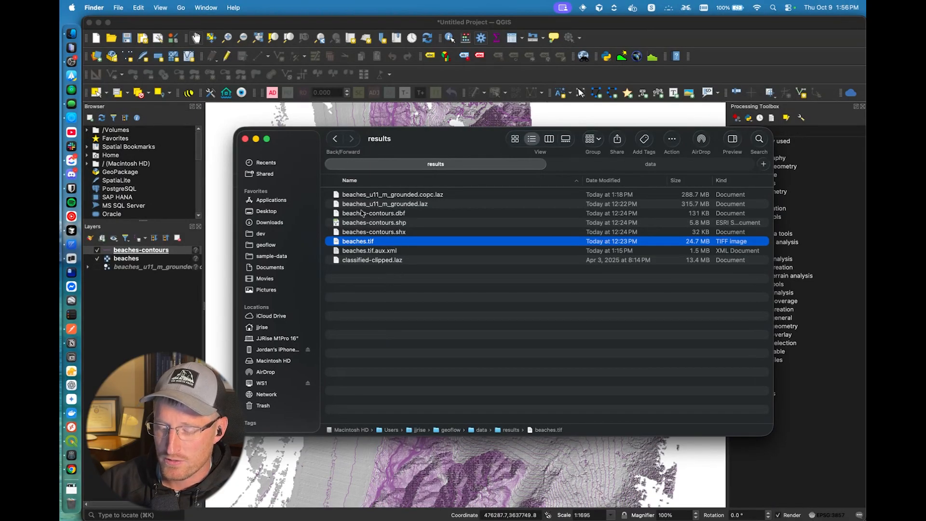
click(383, 206)
click(386, 198)
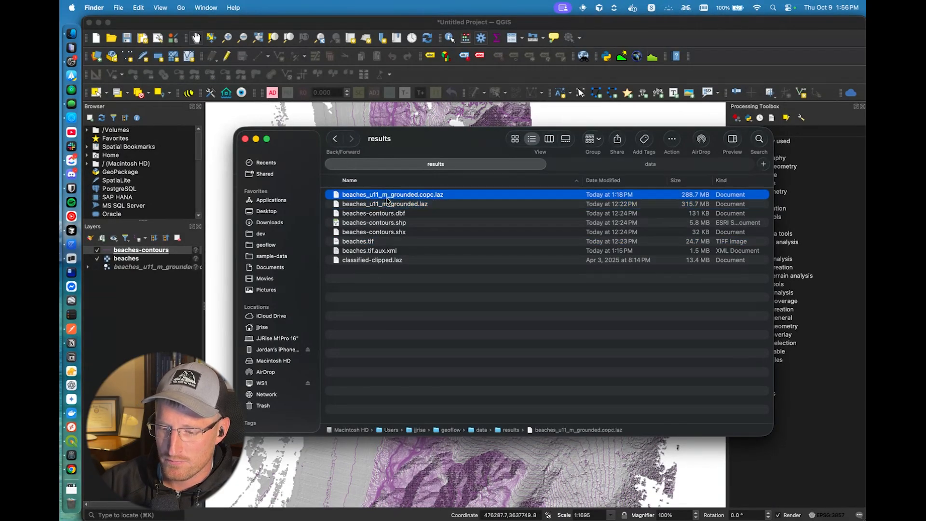
In QGIS, hide the beaches-contours and beaches layers, display the grounded point cloud layer and expand its classes
click(175, 349)
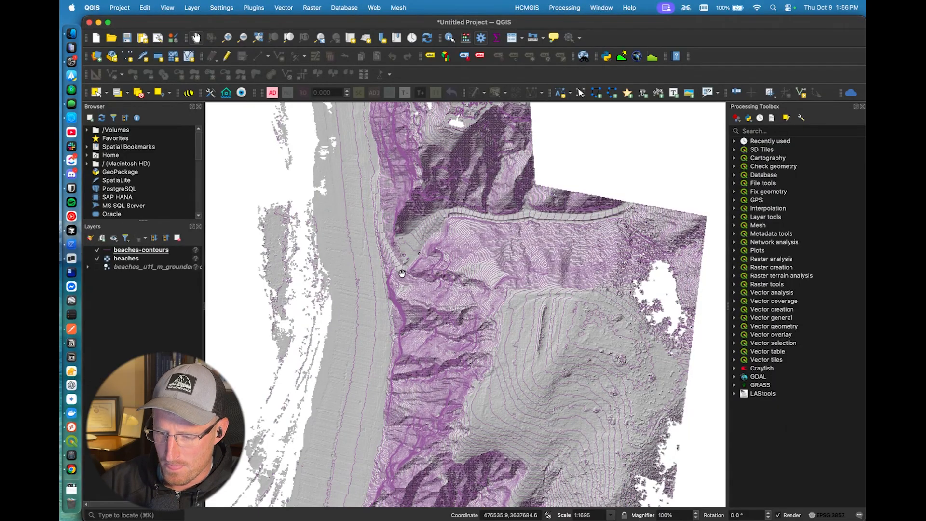
drag(402, 274, 393, 241)
click(97, 250)
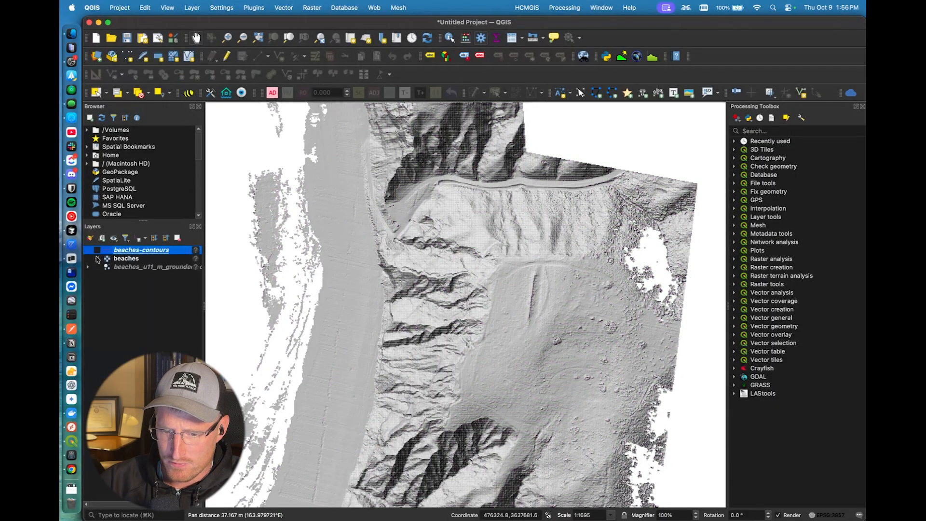
click(97, 258)
click(98, 267)
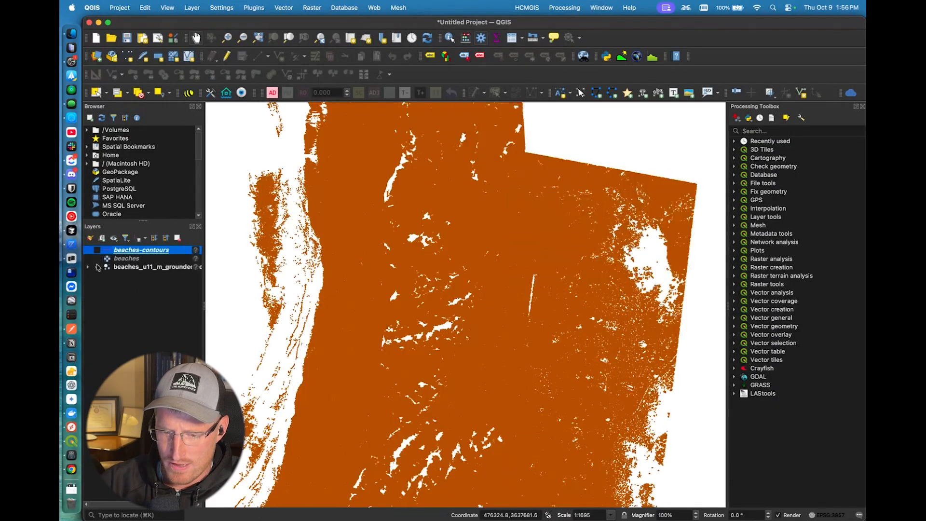
click(87, 267)
scroll(387, 270, down, 2)
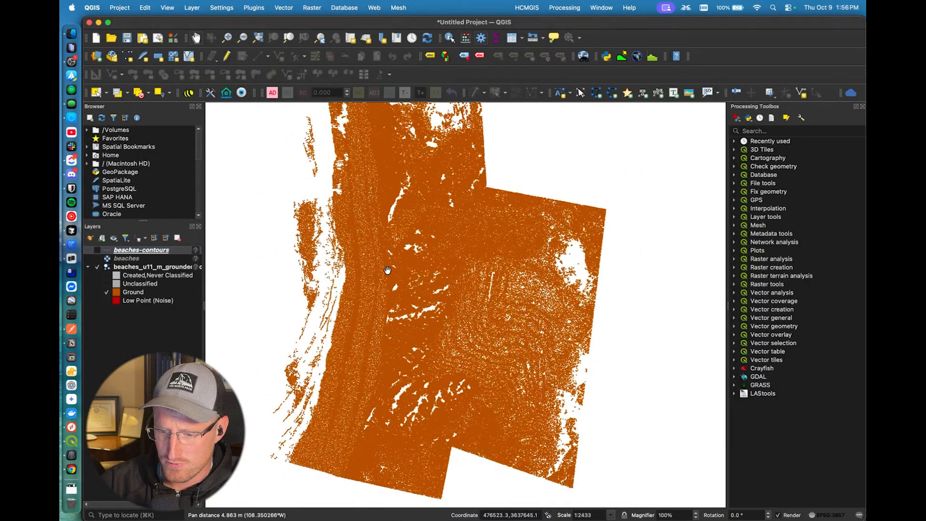
Briefly toggle the Created, Never Classified class and display Low Point (Noise) alongside Ground in the point cloud
click(107, 275)
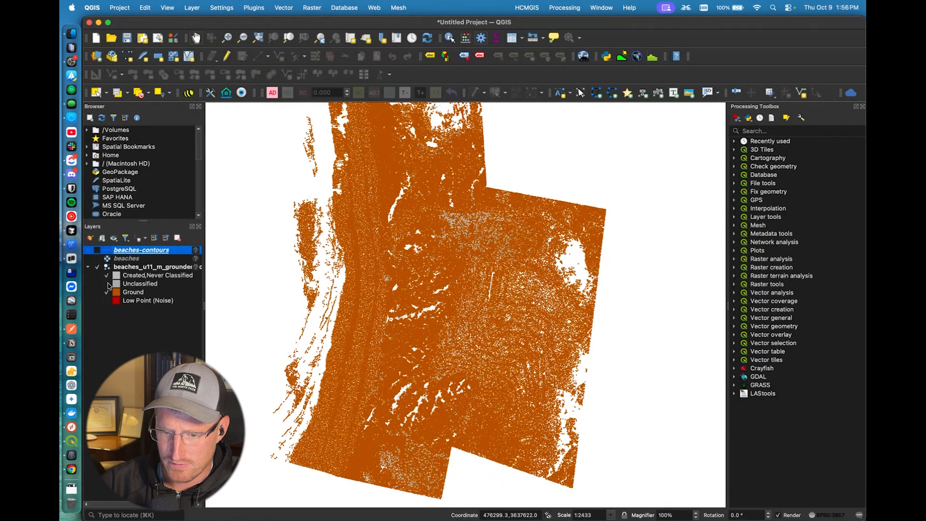
click(107, 301)
click(108, 275)
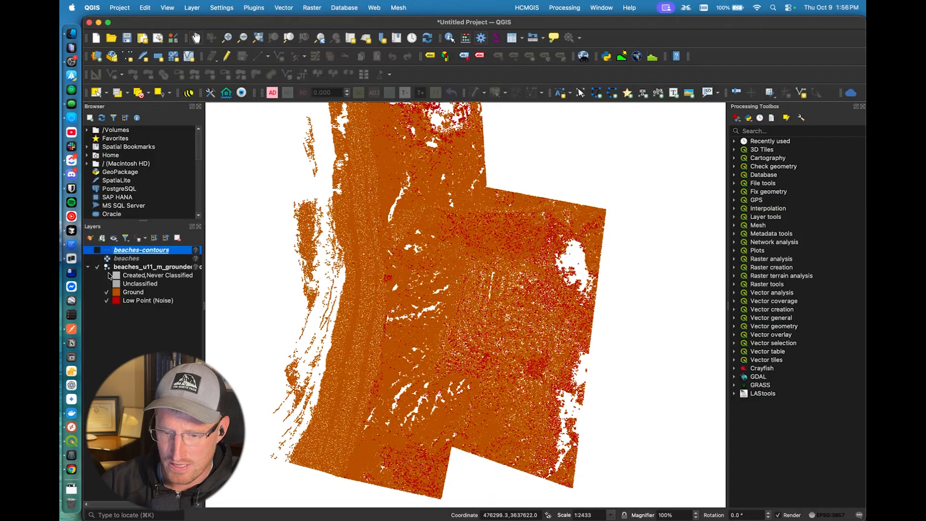
scroll(517, 276, down, 2)
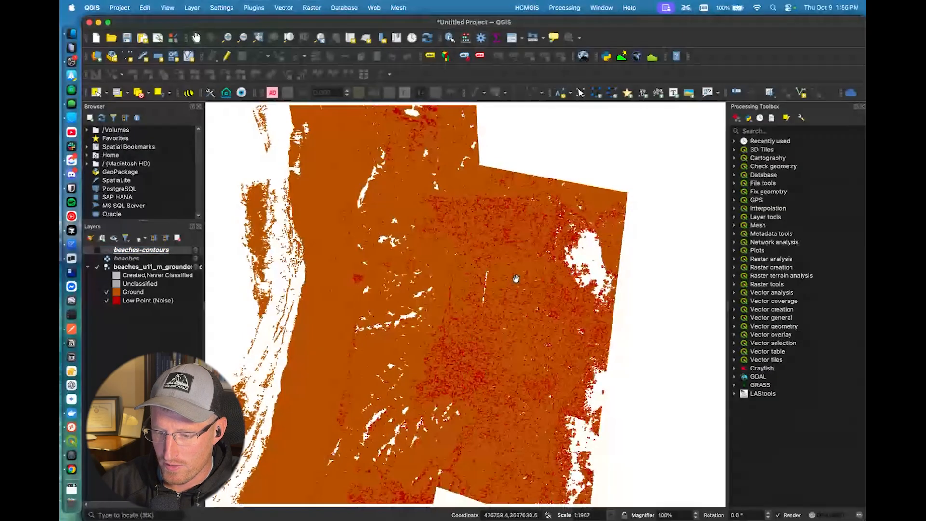
Hide the grounded point cloud layer and display the beaches DTM to inspect the terrain
click(98, 267)
click(97, 259)
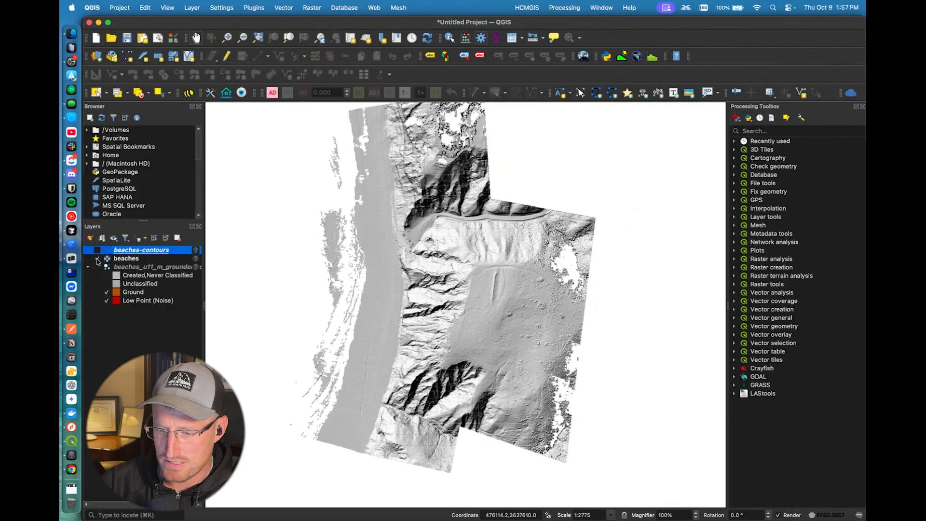
scroll(413, 286, up, 5)
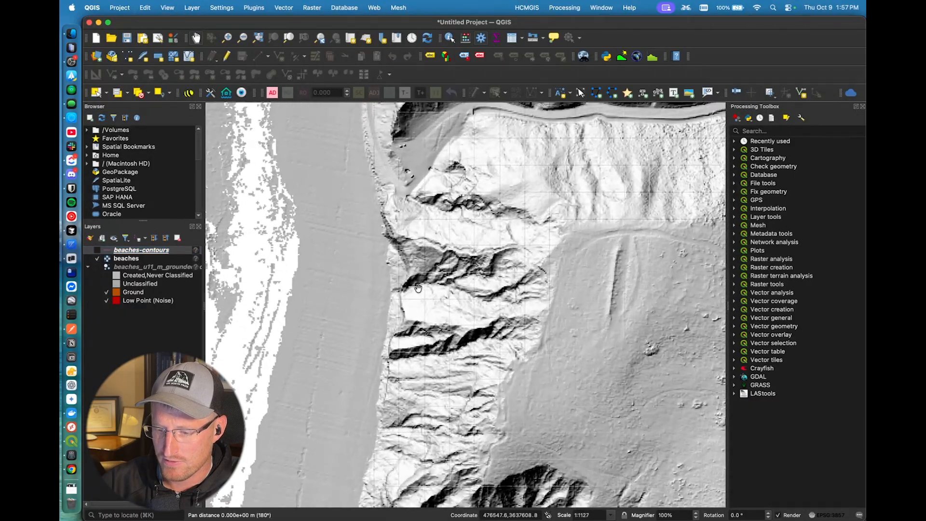
drag(418, 288, 379, 271)
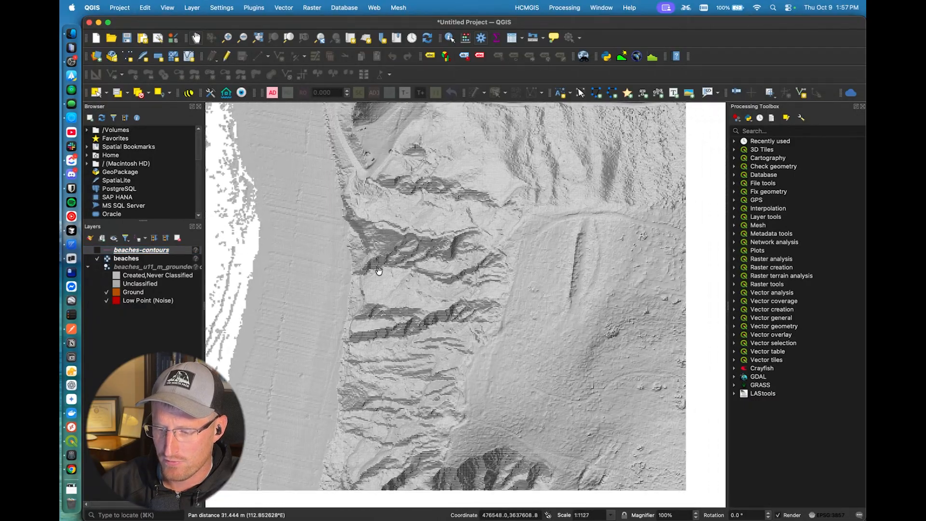
scroll(419, 322, down, 2)
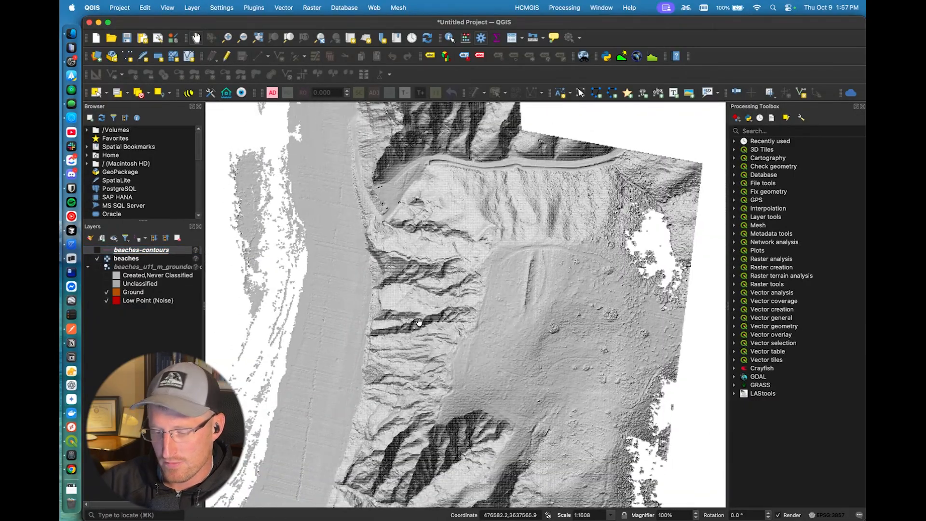
Display the beaches-contours layer over the DTM and inspect the contour lines along the bluff
click(97, 250)
scroll(477, 262, up, 6)
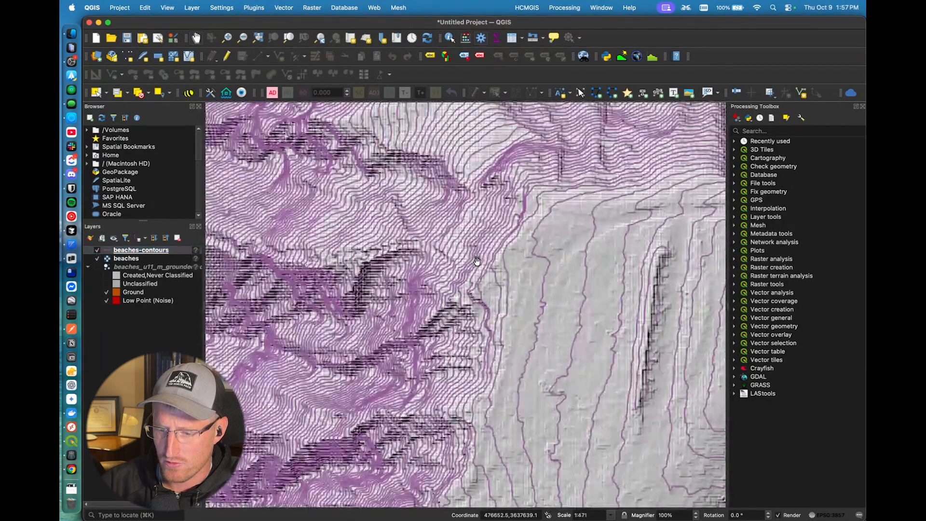
drag(449, 310, 542, 314)
scroll(488, 309, down, 2)
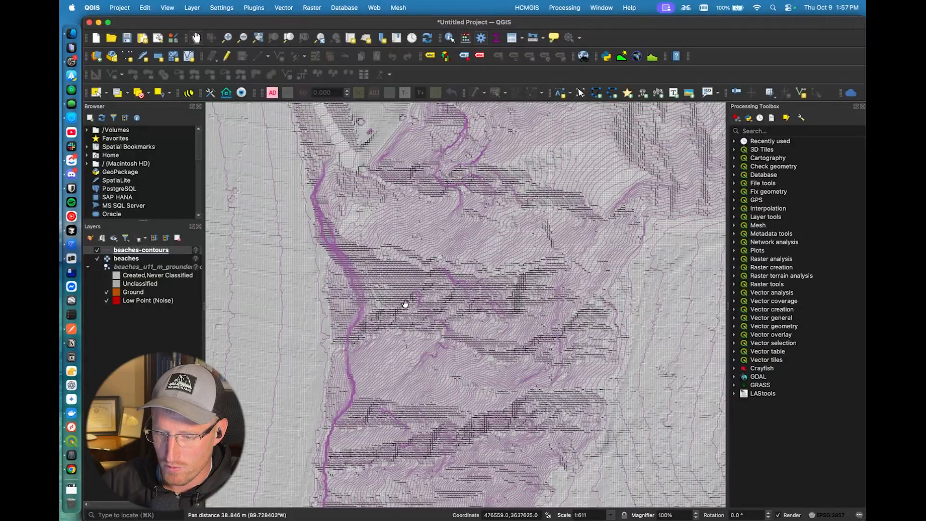
scroll(405, 304, down, 2)
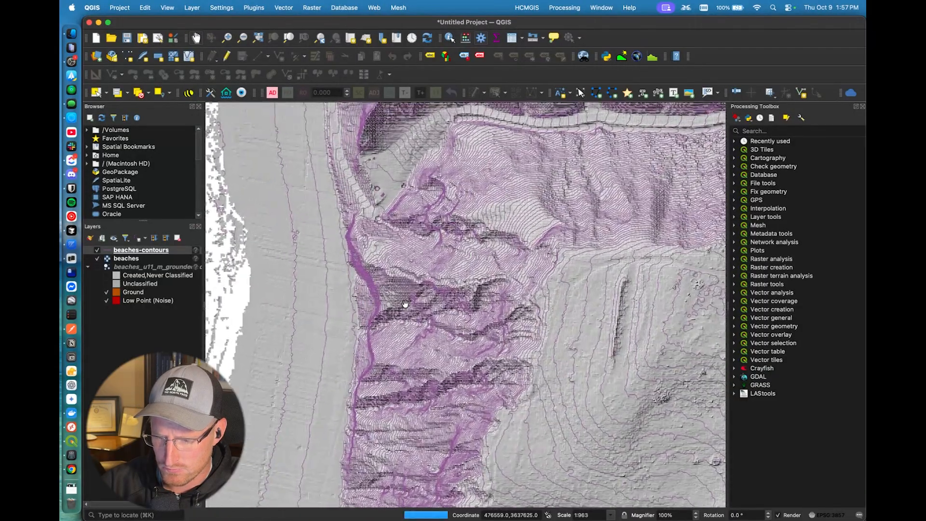
Switch from QGIS to Geoflow and review the nodes of the pointcloud-dtm-contours workflow
scroll(405, 304, down, 2)
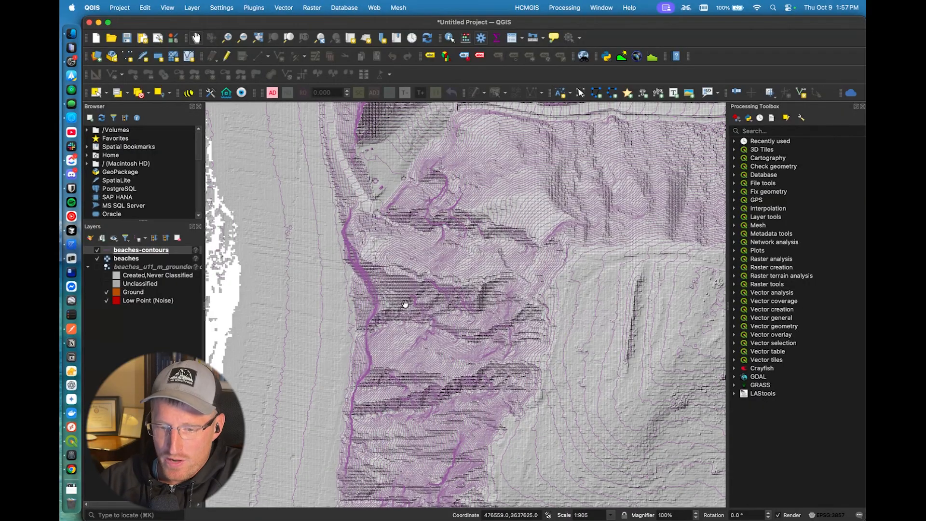
click(72, 118)
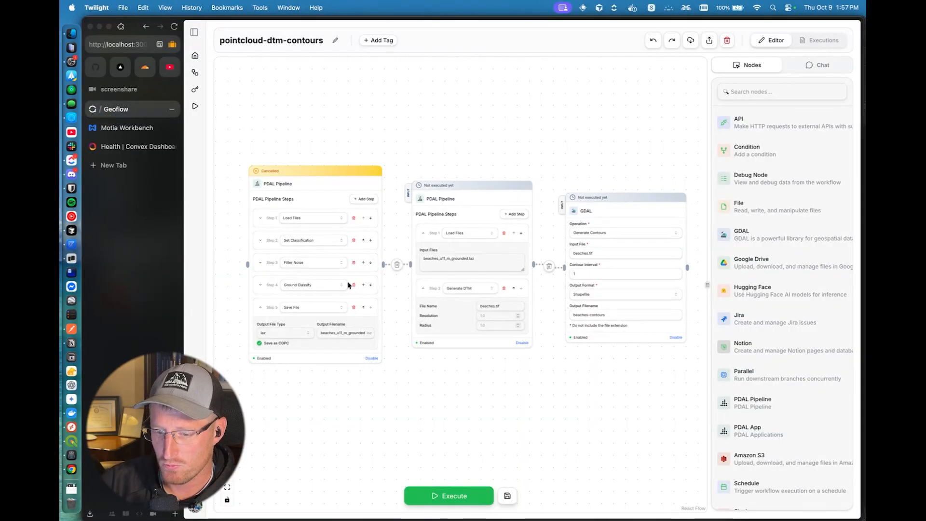
drag(243, 262, 379, 262)
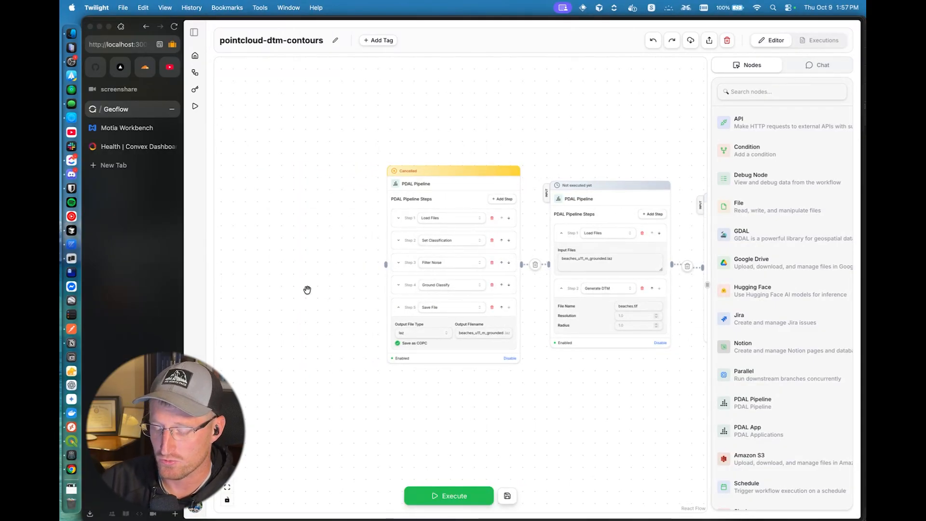
drag(316, 284, 197, 286)
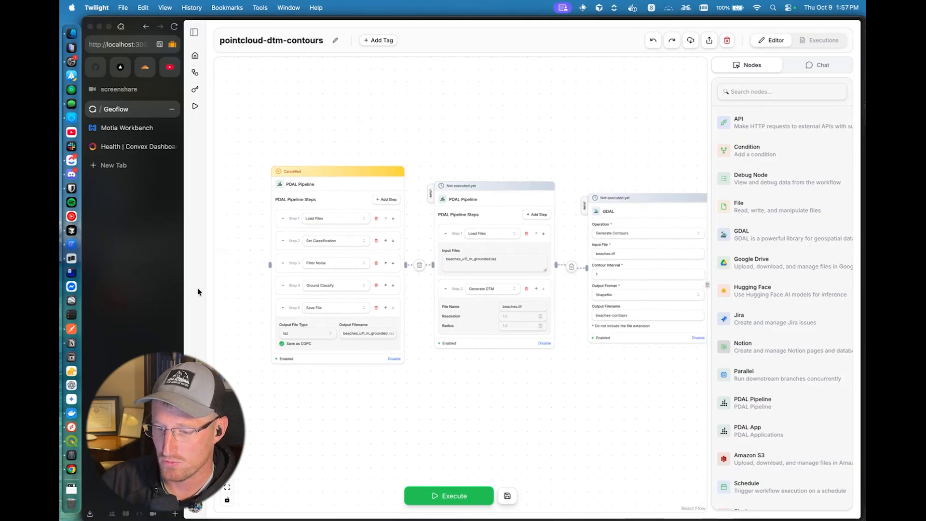
Try adding an empty PDAL Pipeline node after the GDAL contour node and remove it again
click(720, 410)
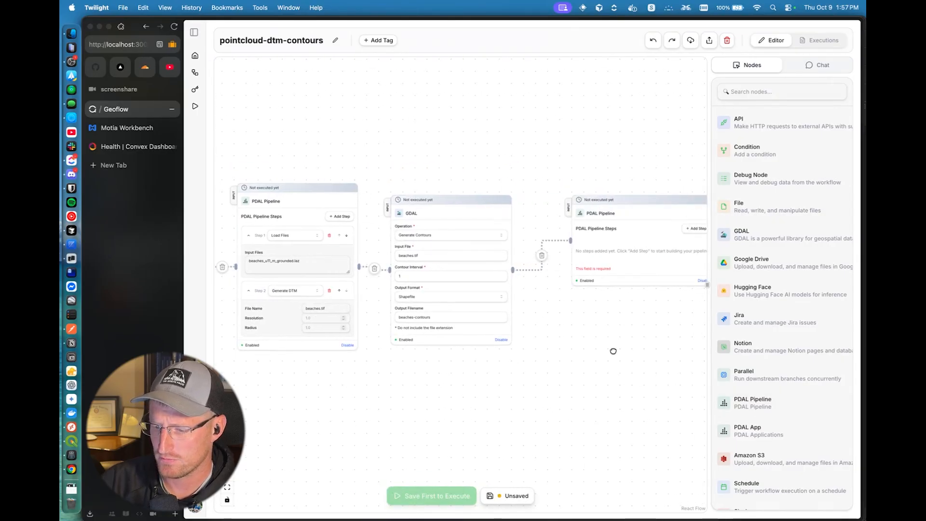
click(601, 213)
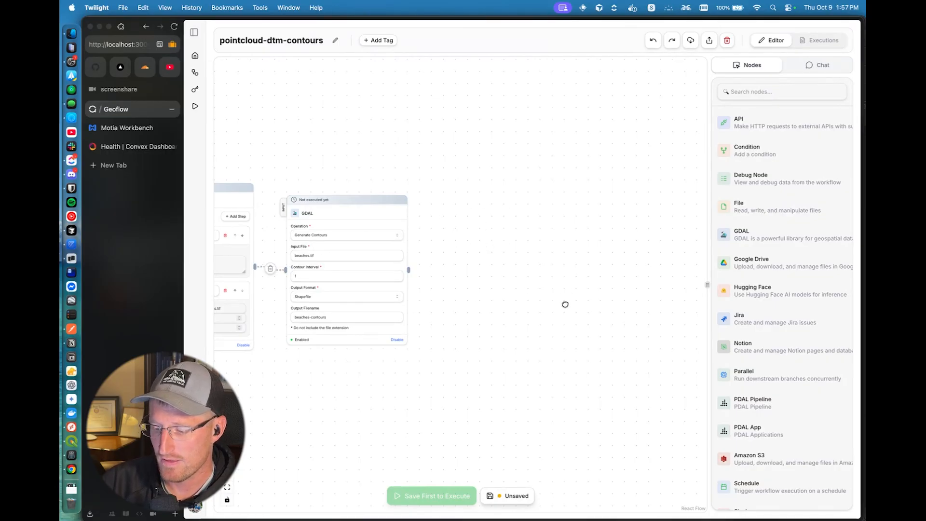
Examine the complete chain of two PDAL Pipeline nodes and the GDAL Generate Contours node
drag(565, 304, 603, 319)
scroll(768, 470, down, 1)
drag(437, 417, 534, 417)
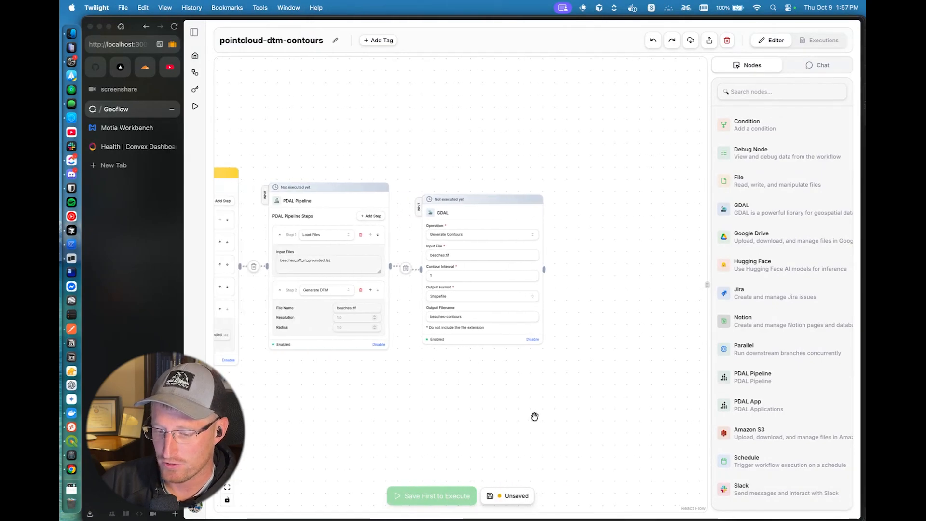
drag(454, 372, 505, 372)
scroll(531, 371, down, 5)
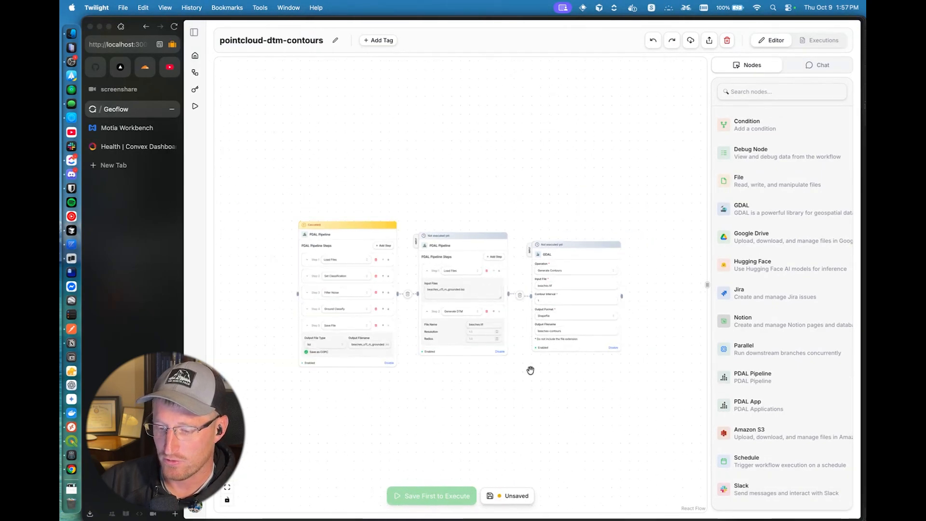
scroll(502, 382, up, 3)
drag(500, 382, 522, 383)
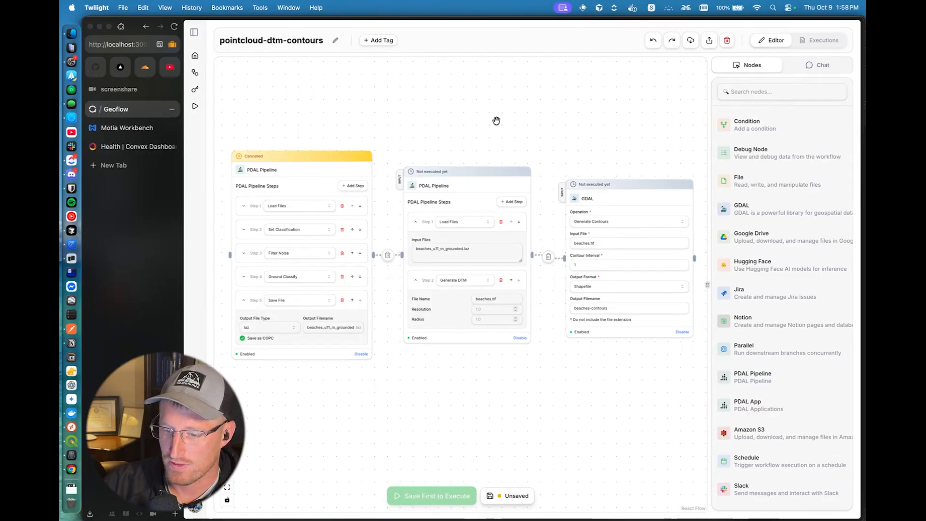
drag(495, 121, 480, 121)
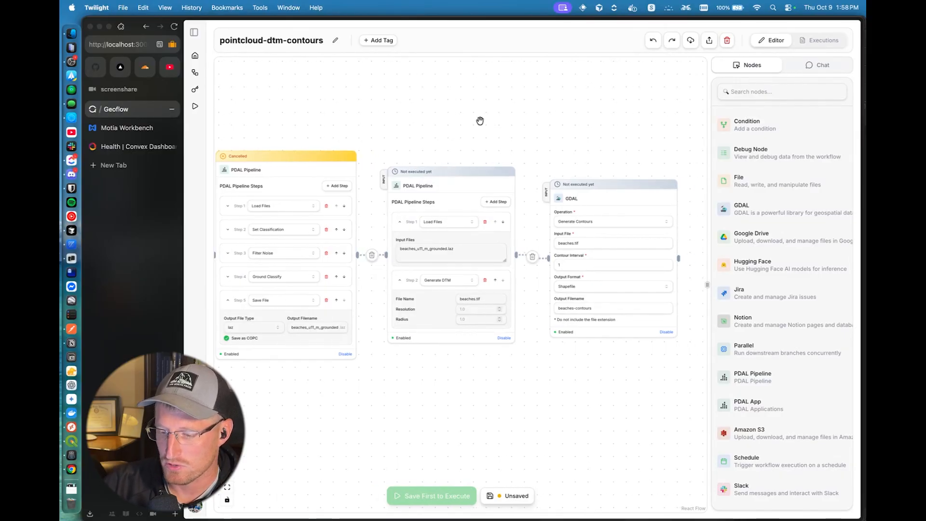